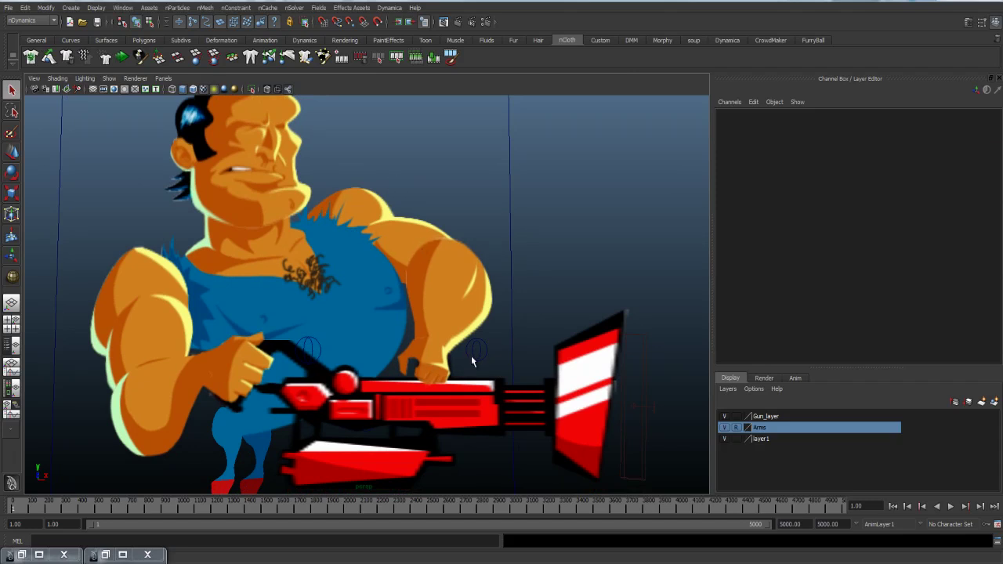
# - Turn on the display of joints in the viewport to show the character's skeleton
pyautogui.click(109, 78)
pyautogui.click(141, 196)
pyautogui.click(109, 78)
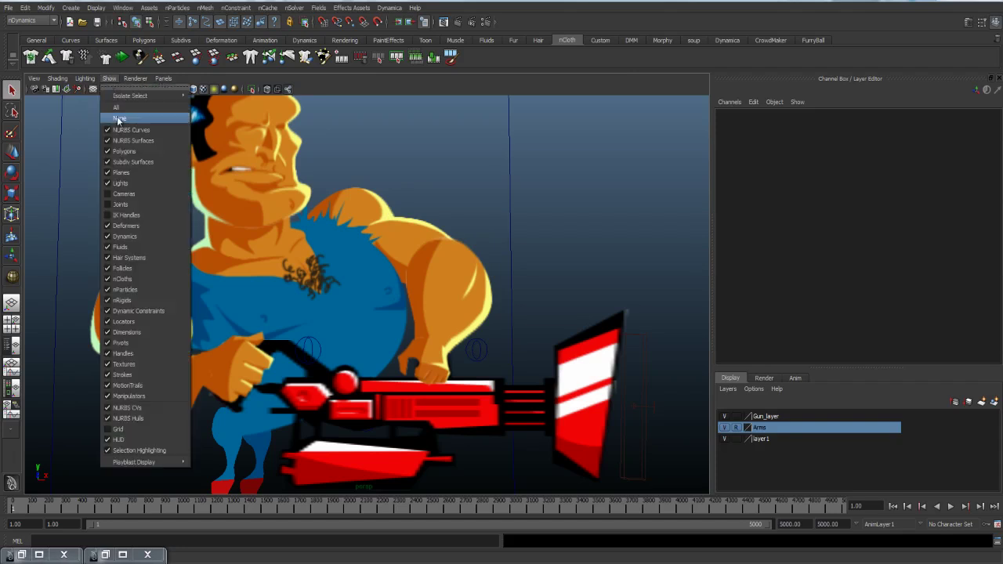
pyautogui.click(133, 201)
pyautogui.scroll(3, 387, 257)
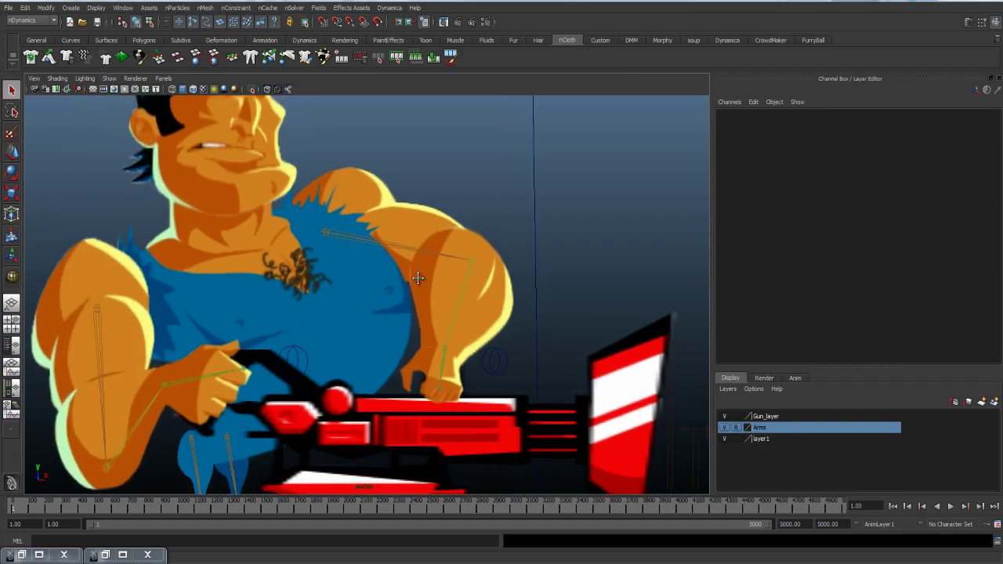
# - Move the back arm and back wrist controls together to Translate X 5.087 and Translate Y 5.681
pyautogui.click(482, 370)
pyautogui.press('w')
pyautogui.moveTo(488, 371); pyautogui.dragTo(515, 380)
pyautogui.scroll(-2, 516, 380)
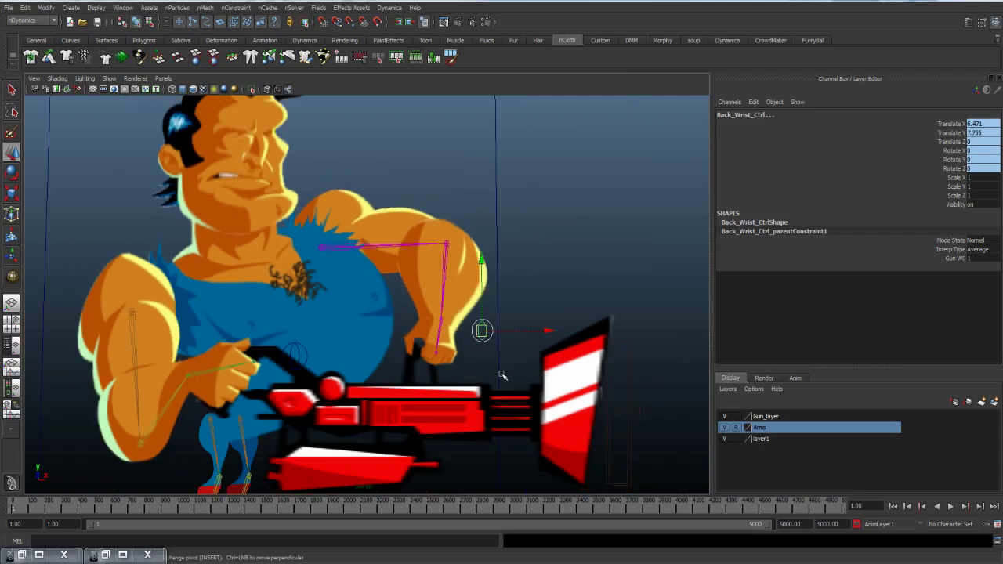
pyautogui.moveTo(483, 332)
pyautogui.mouseDown()
pyautogui.moveTo(523, 330)
pyautogui.moveTo(543, 198)
pyautogui.moveTo(592, 171)
pyautogui.moveTo(609, 178)
pyautogui.moveTo(459, 318)
pyautogui.moveTo(596, 197)
pyautogui.moveTo(527, 251)
pyautogui.moveTo(471, 336)
pyautogui.mouseUp()
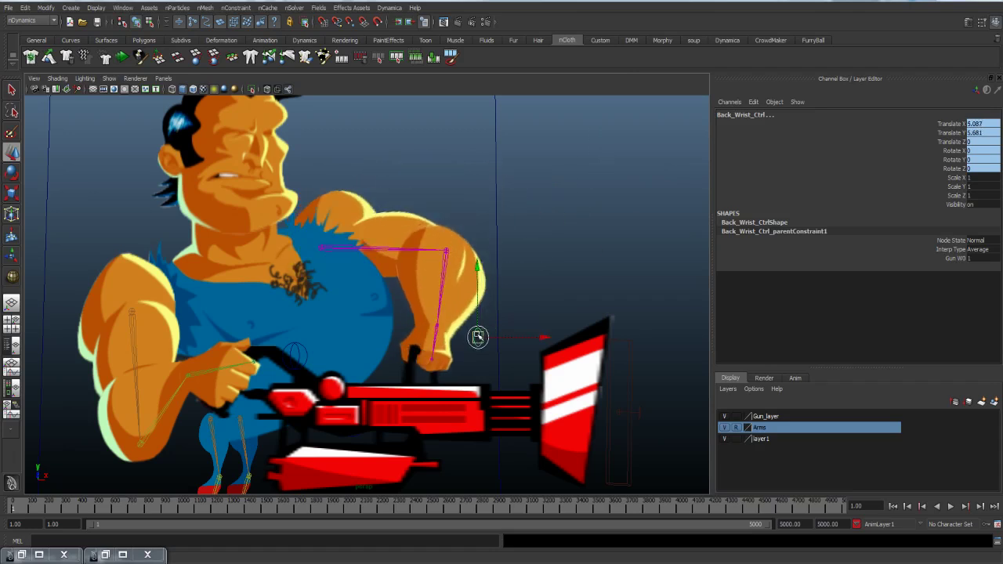
pyautogui.scroll(1, 523, 310)
pyautogui.scroll(1, 523, 310)
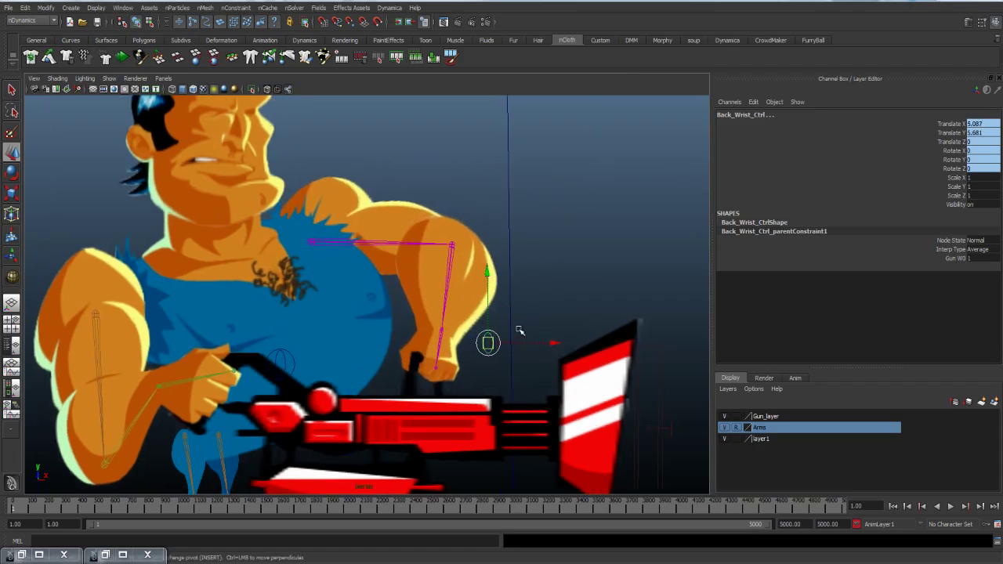
# - Try moving Back_Arm_Ctrl on its own, undo the move and select Back_Wrist_Ctrl
pyautogui.press('q')
pyautogui.click(501, 342)
pyautogui.click(500, 344)
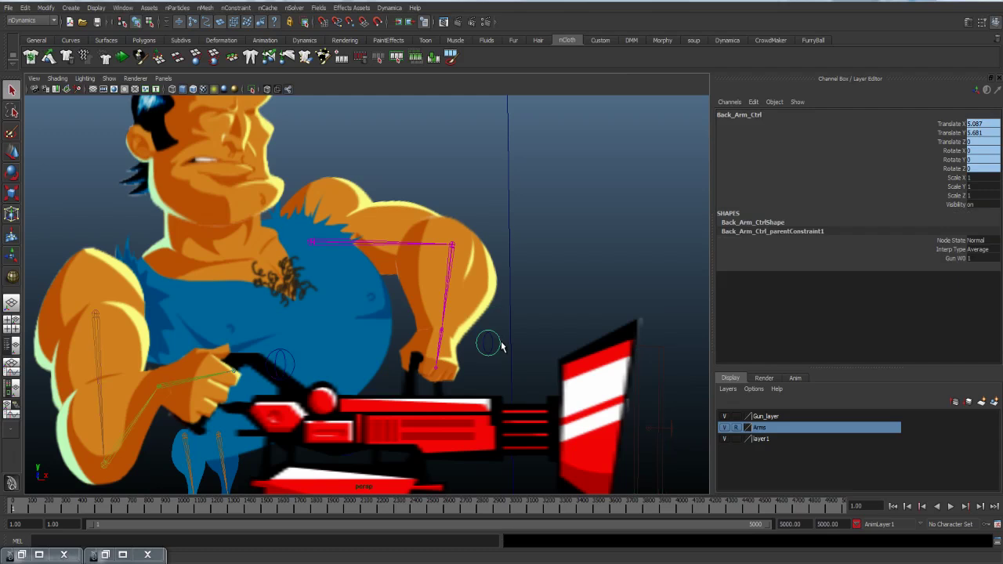
pyautogui.press('w')
pyautogui.moveTo(494, 348); pyautogui.dragTo(478, 376)
pyautogui.press('q')
pyautogui.click(490, 352)
pyautogui.click(488, 344)
pyautogui.press('w')
pyautogui.press('z')
pyautogui.press('q')
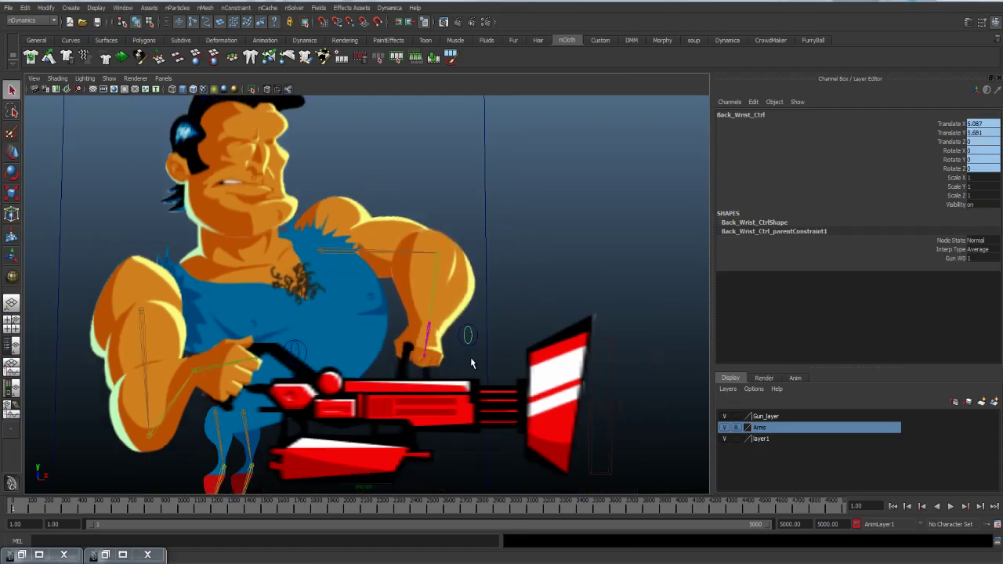
# - Raise the Upfront_AimCtrl crosshair to Translate X -6.22 and Translate Y 50.832 so the gun tilts upward
pyautogui.keyDown('alt'); pyautogui.moveTo(500, 353); pyautogui.dragTo(425, 320); pyautogui.keyUp('alt')
pyautogui.keyDown('alt'); pyautogui.moveTo(593, 413); pyautogui.dragTo(487, 384, button='right'); pyautogui.keyUp('alt')
pyautogui.keyDown('alt'); pyautogui.moveTo(486, 384); pyautogui.dragTo(401, 400); pyautogui.keyUp('alt')
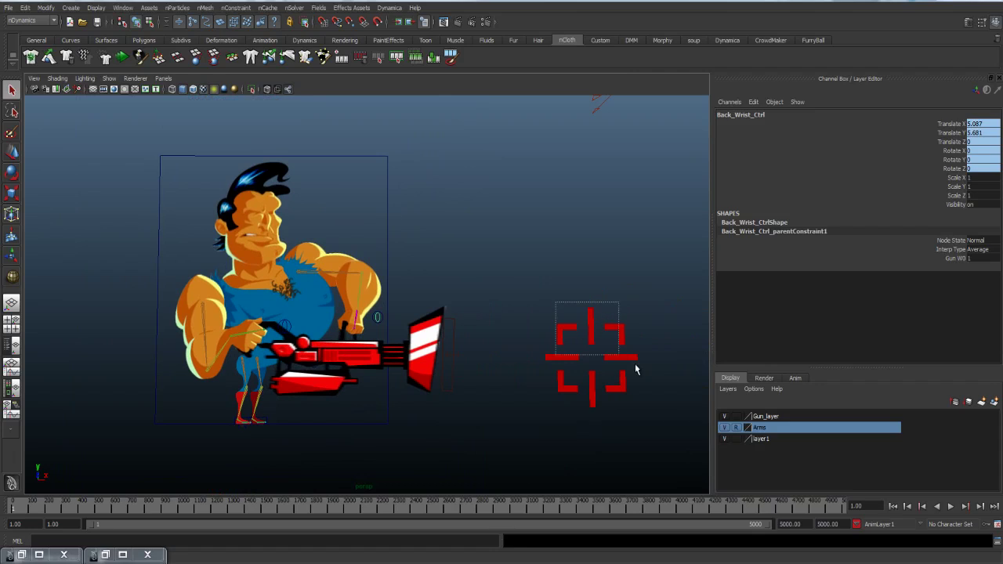
pyautogui.click(578, 331)
pyautogui.press('w')
pyautogui.moveTo(591, 357); pyautogui.dragTo(604, 279)
pyautogui.click(574, 326)
pyautogui.click(590, 328)
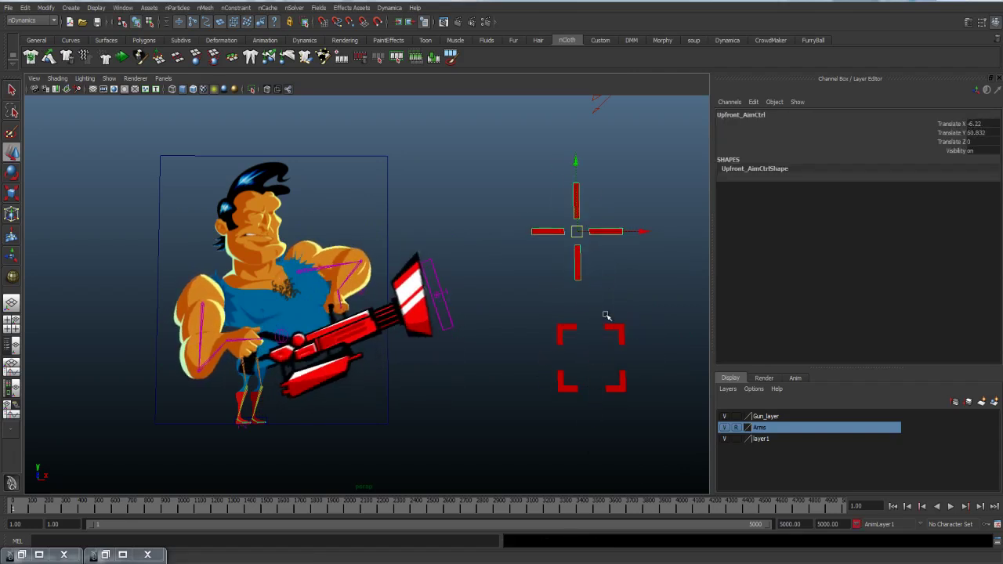
# - Try lowering the corner-bracket gun control slightly and undo the move
pyautogui.click(561, 332)
pyautogui.moveTo(590, 354); pyautogui.dragTo(589, 375)
pyautogui.hotkey('ctrl', 'z')
# - Select the Laser_shooter emitter at the gun's muzzle and set its Rate to 80
pyautogui.click(454, 310)
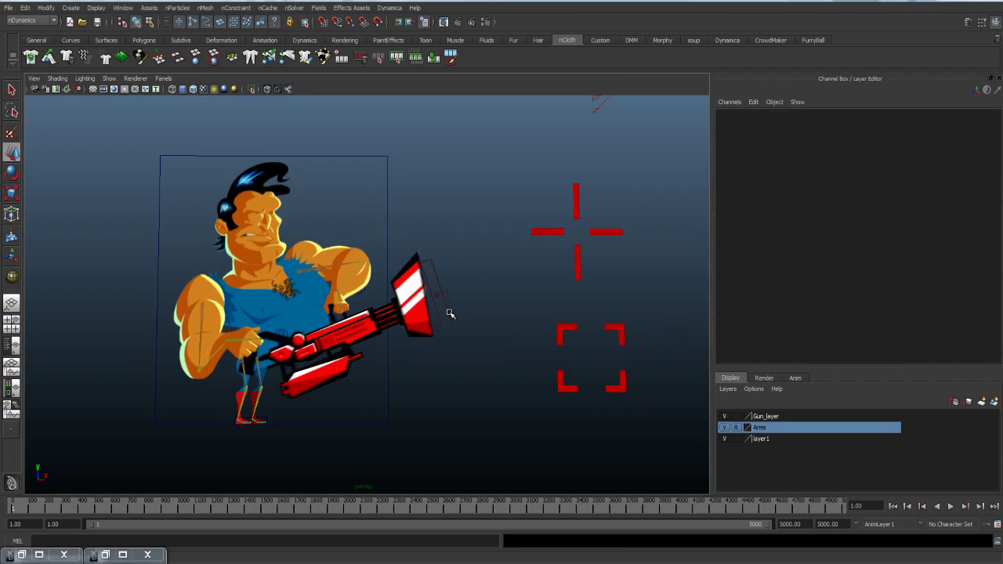
pyautogui.click(450, 314)
pyautogui.press('q')
pyautogui.scroll(3, 462, 359)
pyautogui.keyDown('alt'); pyautogui.moveTo(500, 351); pyautogui.dragTo(469, 370, button='middle'); pyautogui.keyUp('alt')
pyautogui.click(470, 373)
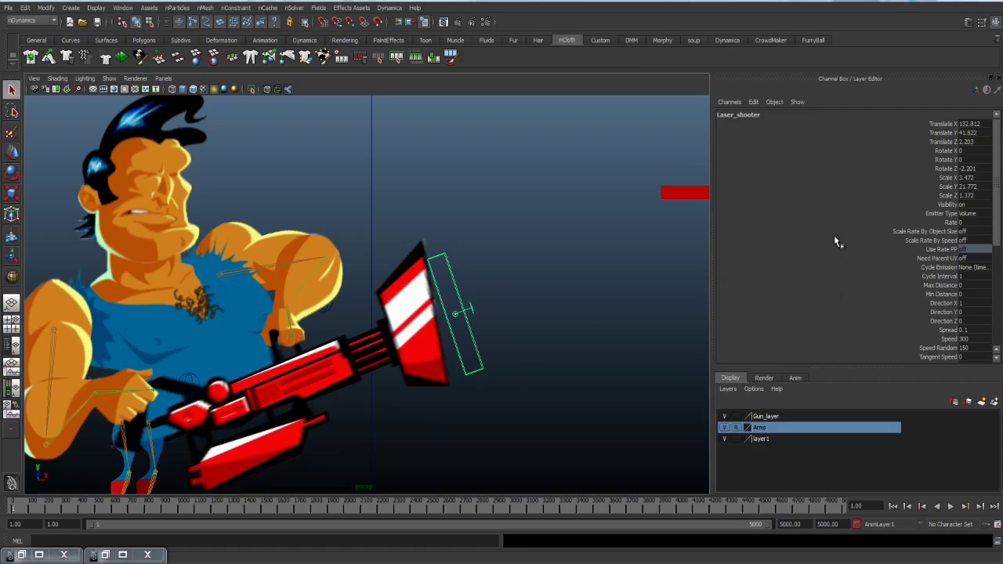
pyautogui.doubleClick(979, 224)
pyautogui.write('80')
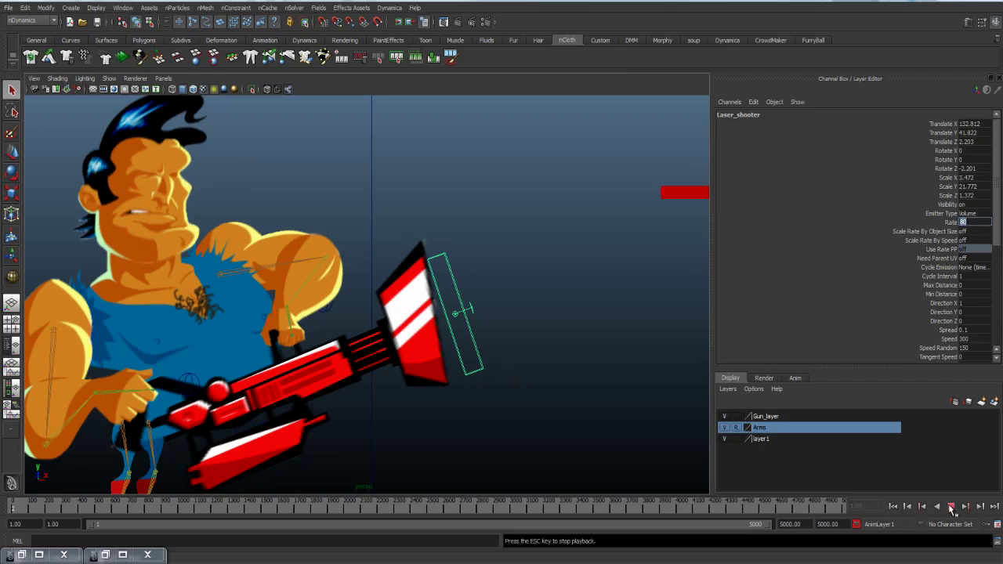
# - Play the laser simulation, stop it and rewind to frame 1
pyautogui.click(951, 507)
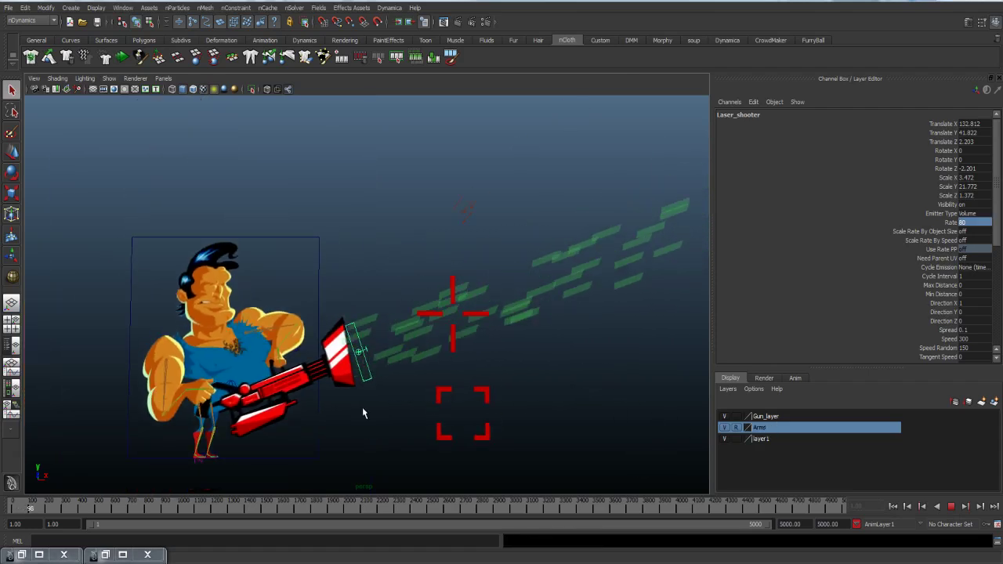
pyautogui.click(951, 507)
pyautogui.click(892, 506)
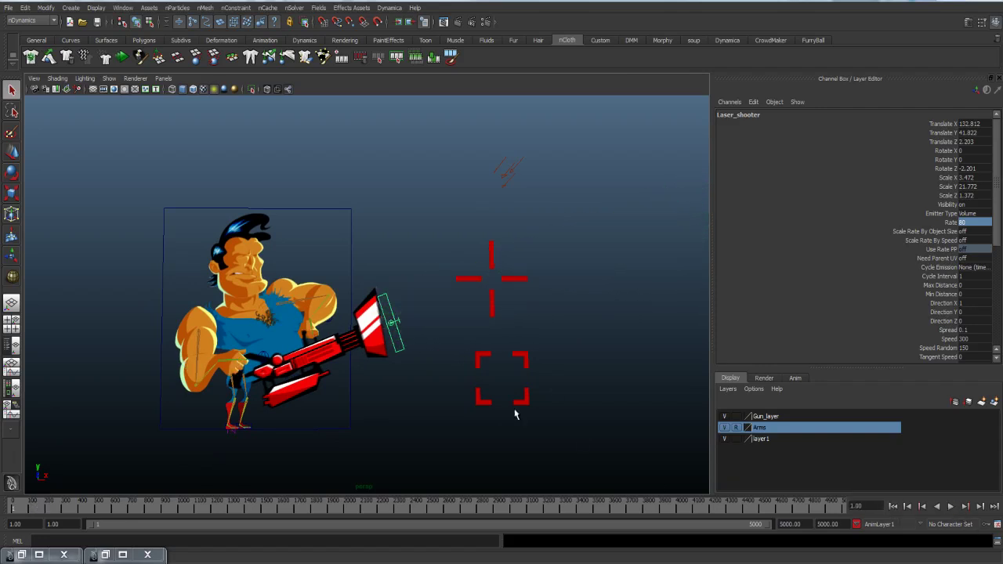
# - Set the Gun's Recoil attribute to 1 and start playback
pyautogui.click(387, 350)
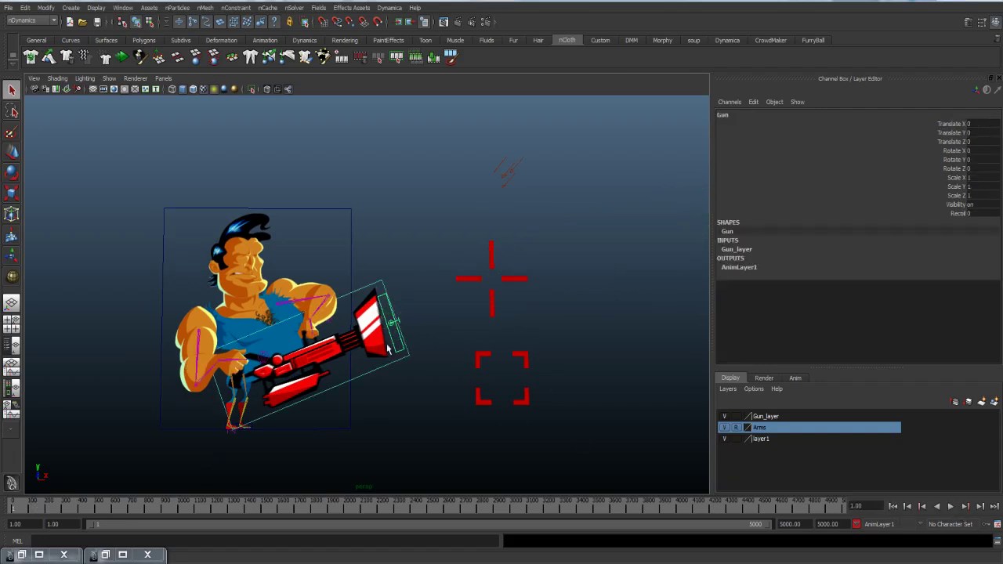
pyautogui.doubleClick(978, 213)
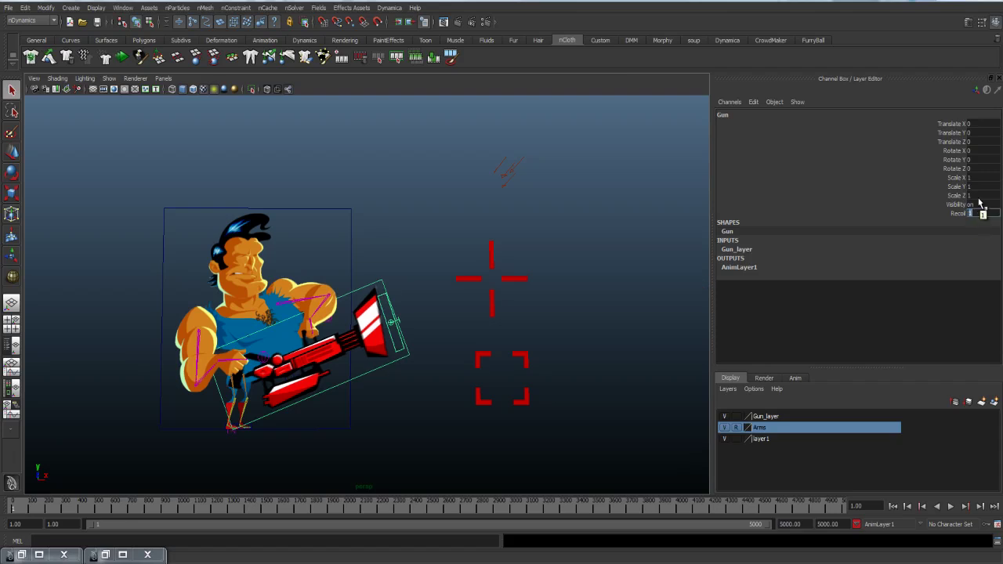
pyautogui.click(951, 506)
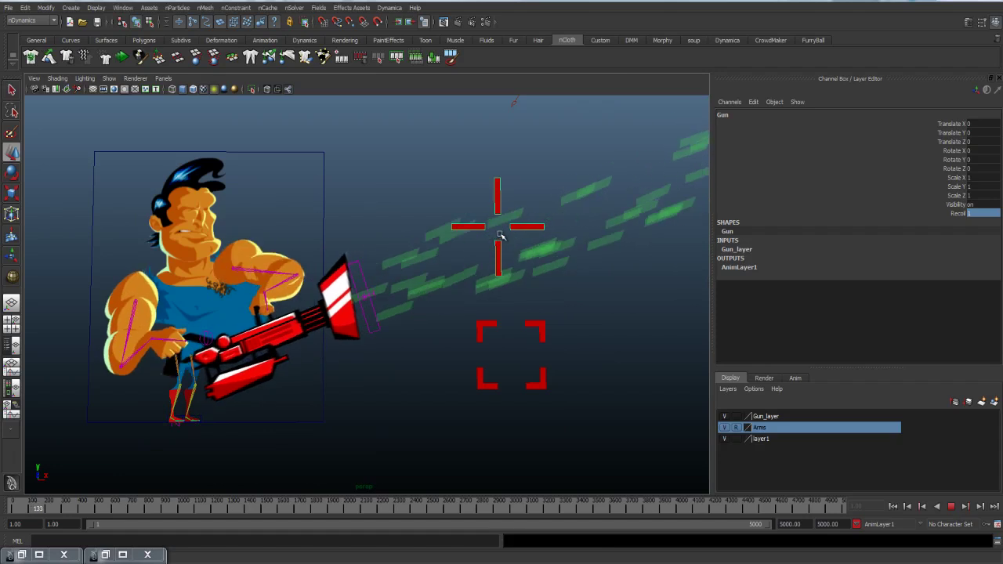
# - Move Upfront_AimCtrl to Translate X 26.299 and Translate Y 41.532 during playback, stop and rewind to frame 1
pyautogui.moveTo(502, 221); pyautogui.dragTo(541, 211)
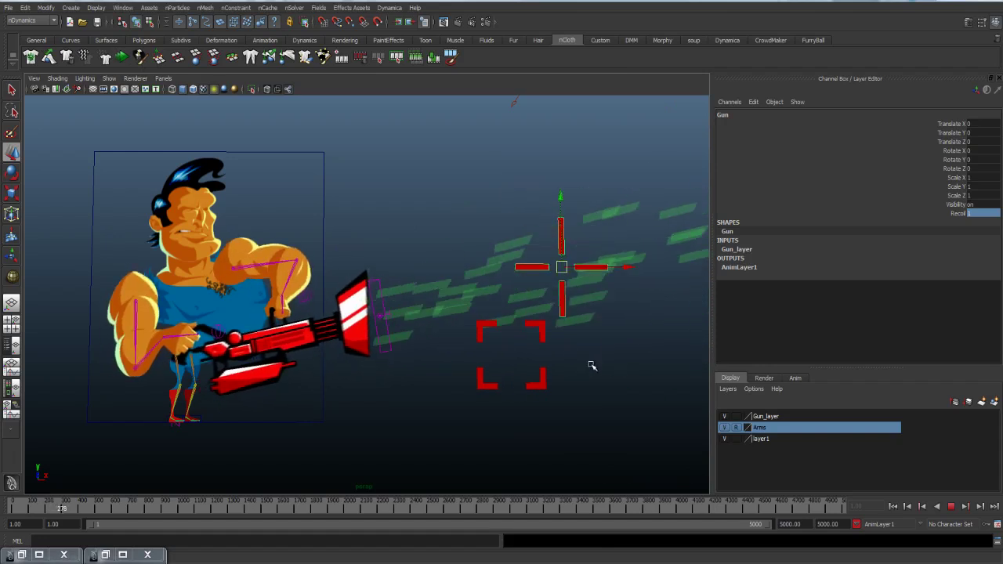
pyautogui.click(950, 506)
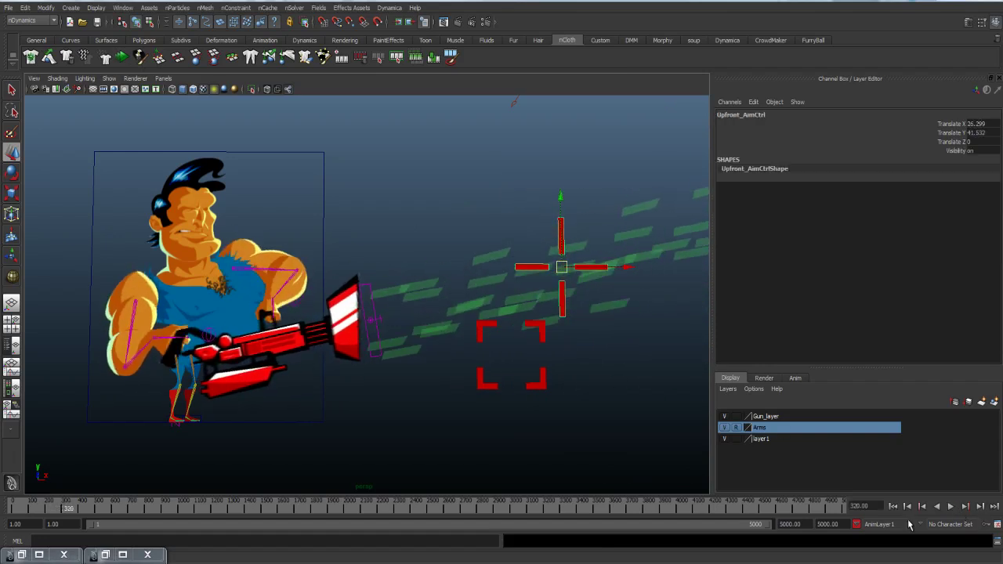
pyautogui.click(893, 506)
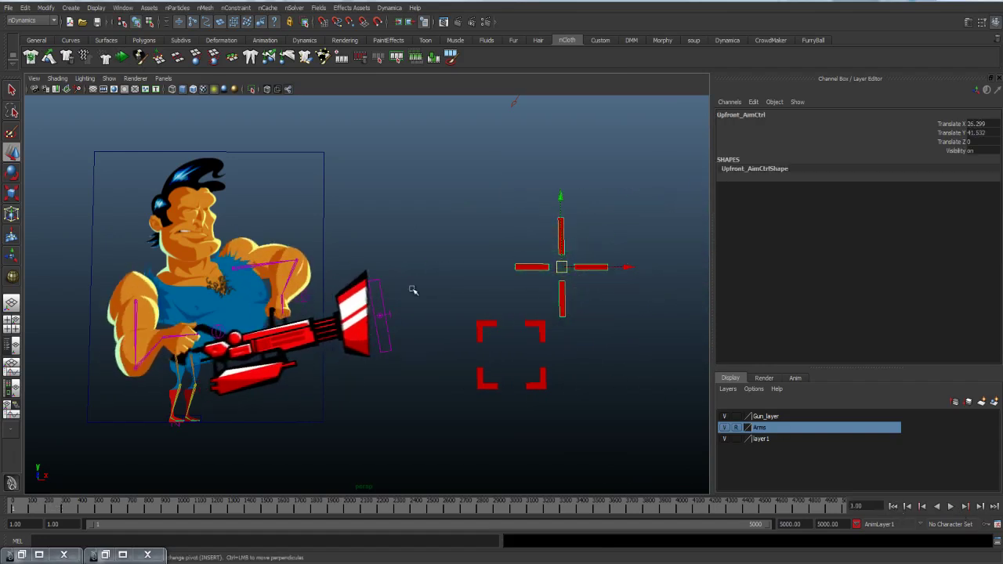
# - Select the gun, show the animation layers and view AnimLayer1's curves in the Graph Editor
pyautogui.click(384, 383)
pyautogui.click(321, 335)
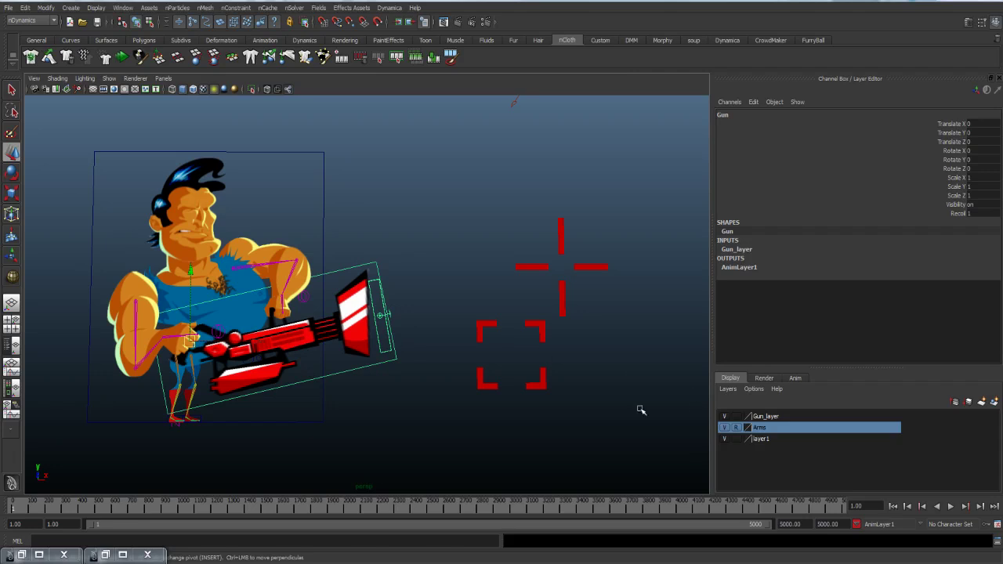
pyautogui.click(796, 378)
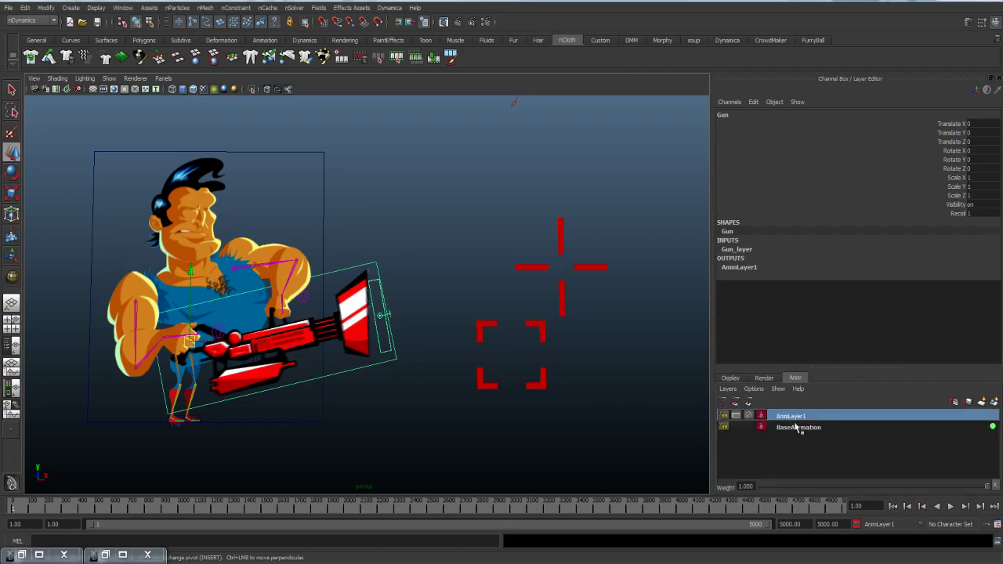
pyautogui.click(752, 268)
pyautogui.moveTo(491, 147); pyautogui.dragTo(396, 107)
pyautogui.moveTo(483, 250); pyautogui.dragTo(650, 250)
pyautogui.moveTo(362, 108); pyautogui.dragTo(387, 67)
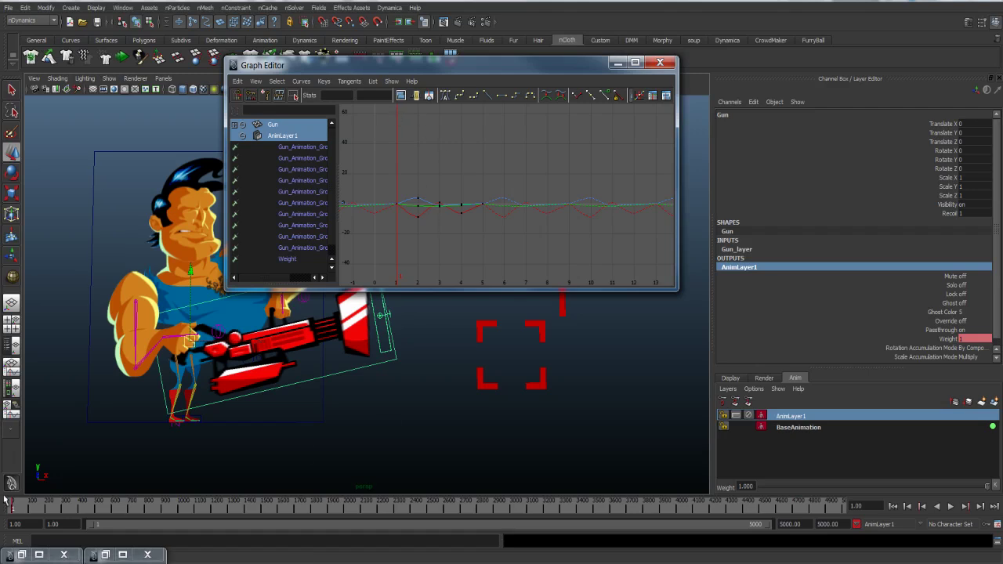
# - Play the layered recoil animation, rewind to the first frame and close the Graph Editor
pyautogui.hotkey('alt', 'v')
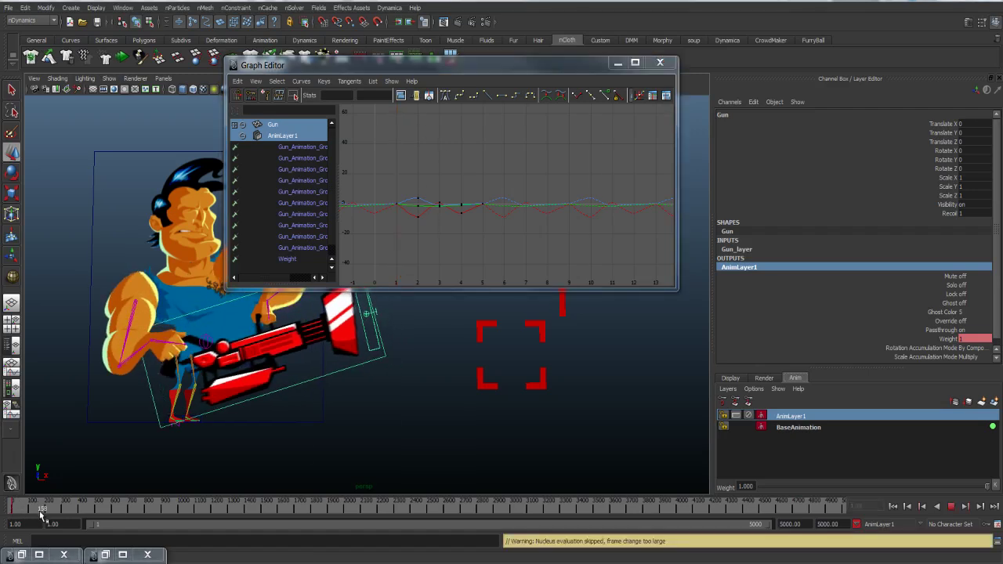
pyautogui.hotkey('alt', 'v')
pyautogui.hotkey('alt', 'shift', 'v')
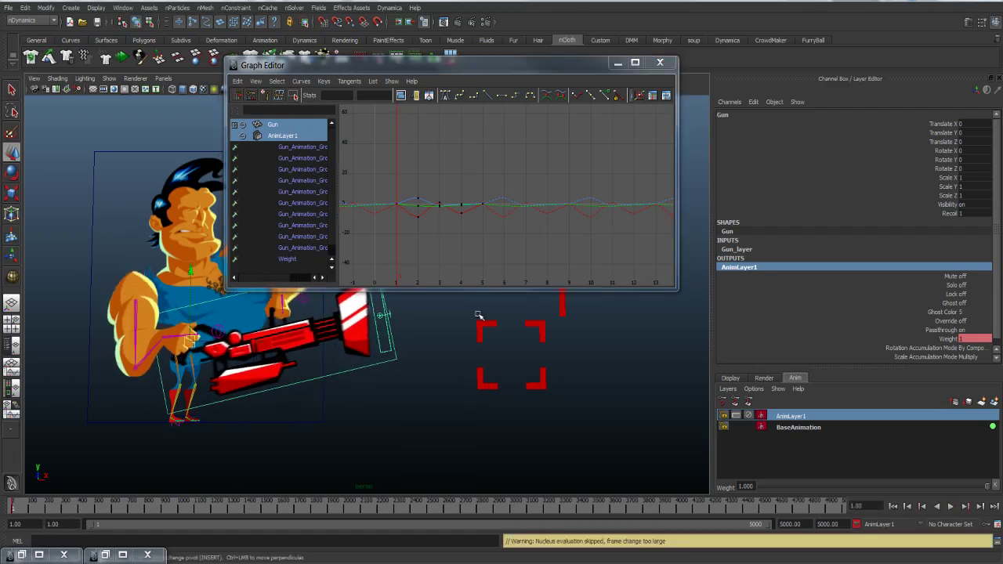
pyautogui.click(660, 62)
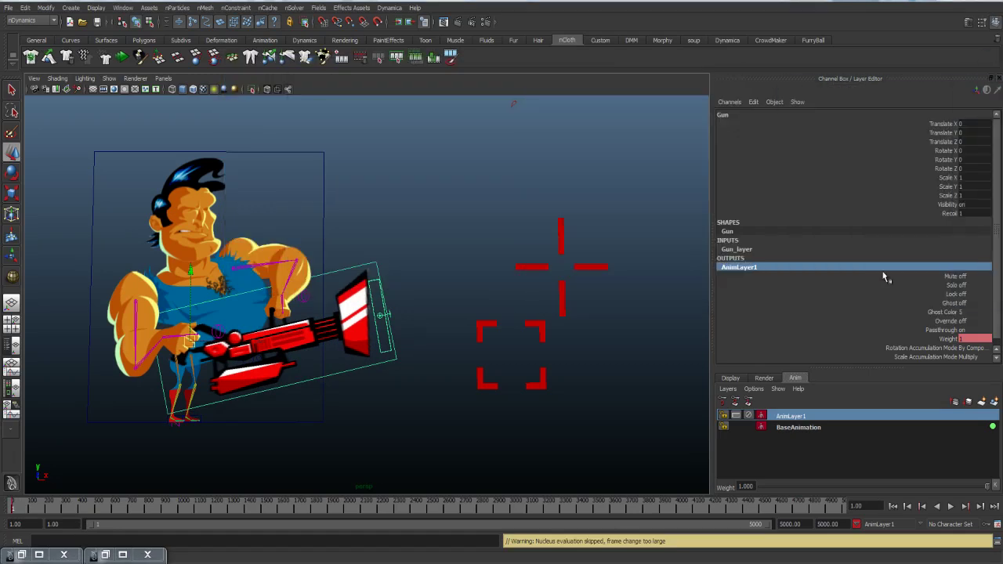
# - Set the gun's Recoil to 0 and return it to 1 to test how it drives AnimLayer1's Weight
pyautogui.click(951, 214)
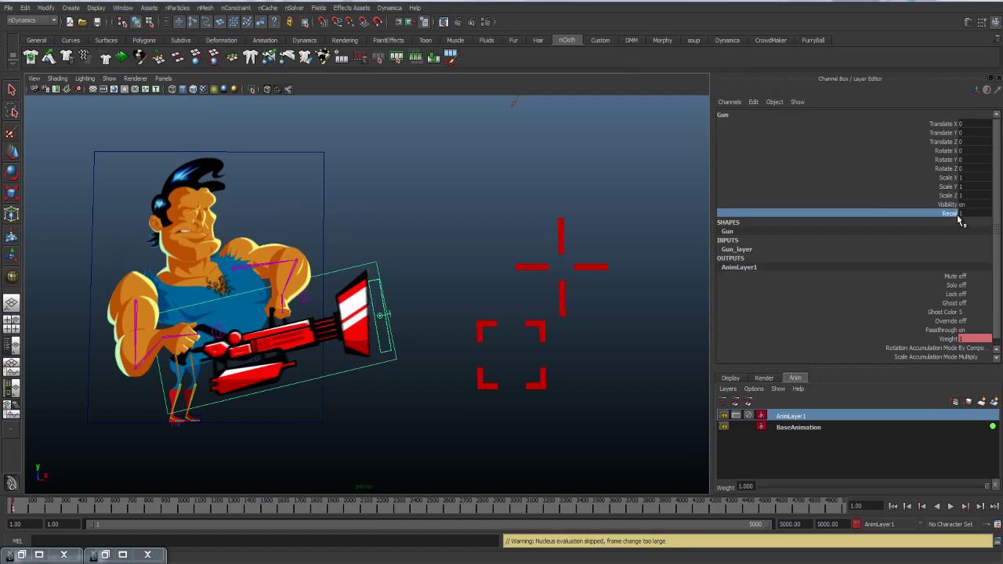
pyautogui.click(970, 214)
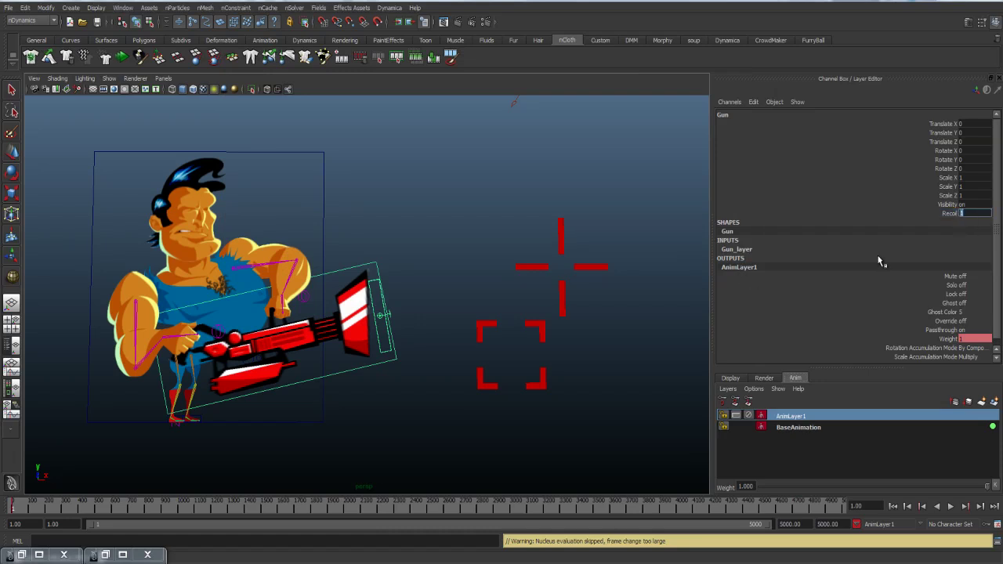
pyautogui.write('0')
pyautogui.press('Return')
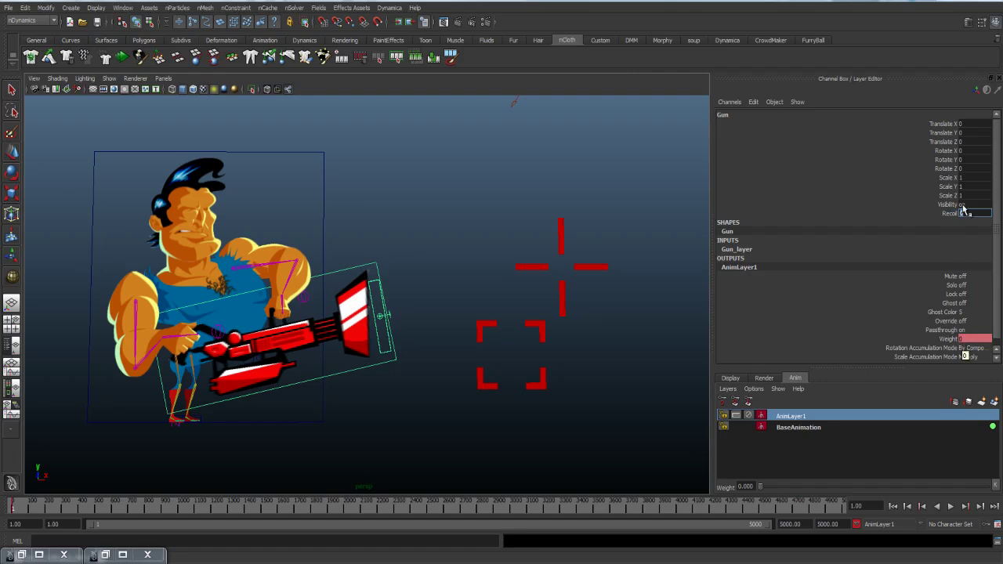
pyautogui.write('1')
pyautogui.press('Return')
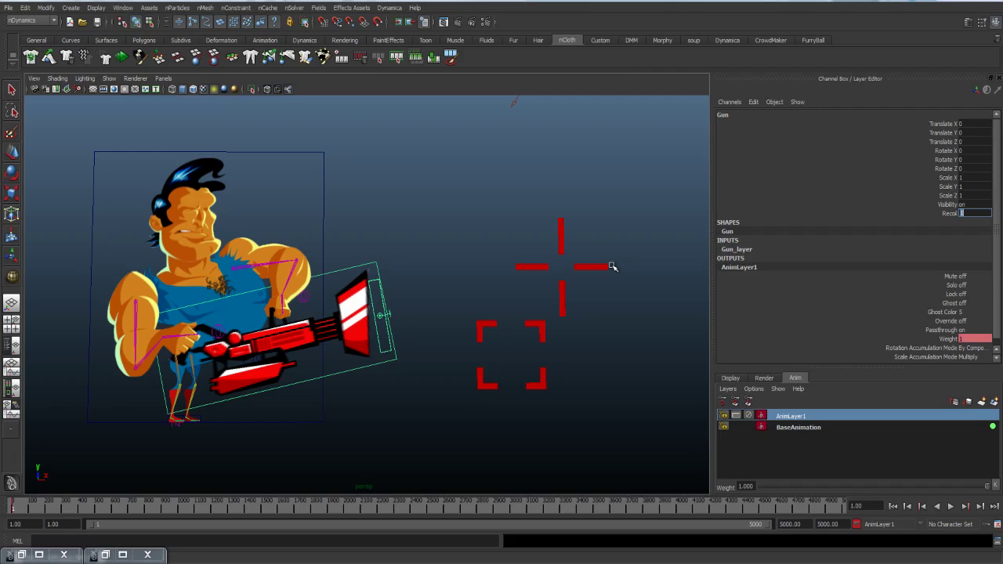
# - Reset Translate X, Y and Z to 0 on both the aim crosshair and the gun bracket controls
pyautogui.click(522, 264)
pyautogui.press('w')
pyautogui.moveTo(984, 144); pyautogui.dragTo(979, 124)
pyautogui.write('0')
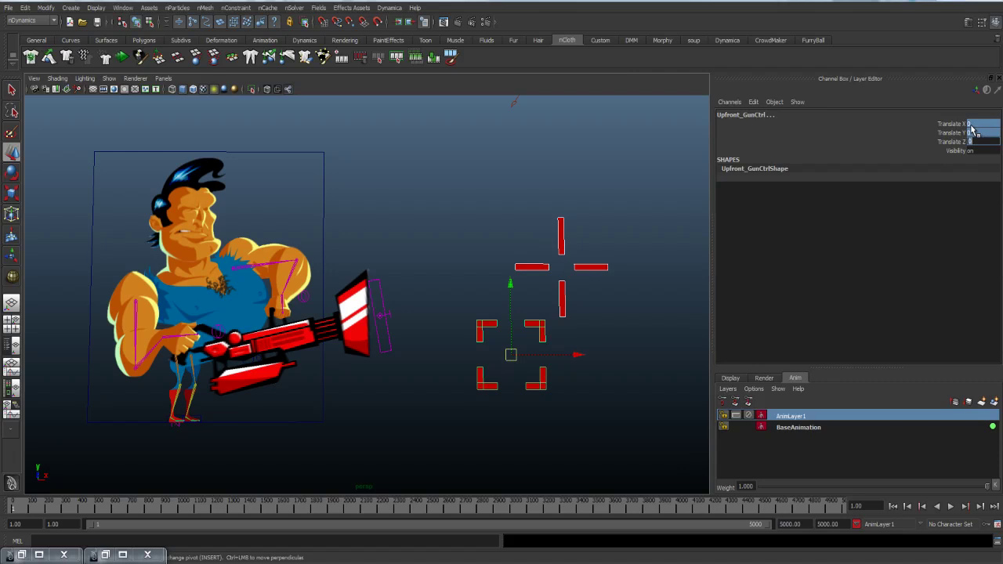
pyautogui.press('Return')
pyautogui.keyDown('alt'); pyautogui.moveTo(558, 329); pyautogui.dragTo(435, 331, button='right'); pyautogui.keyUp('alt')
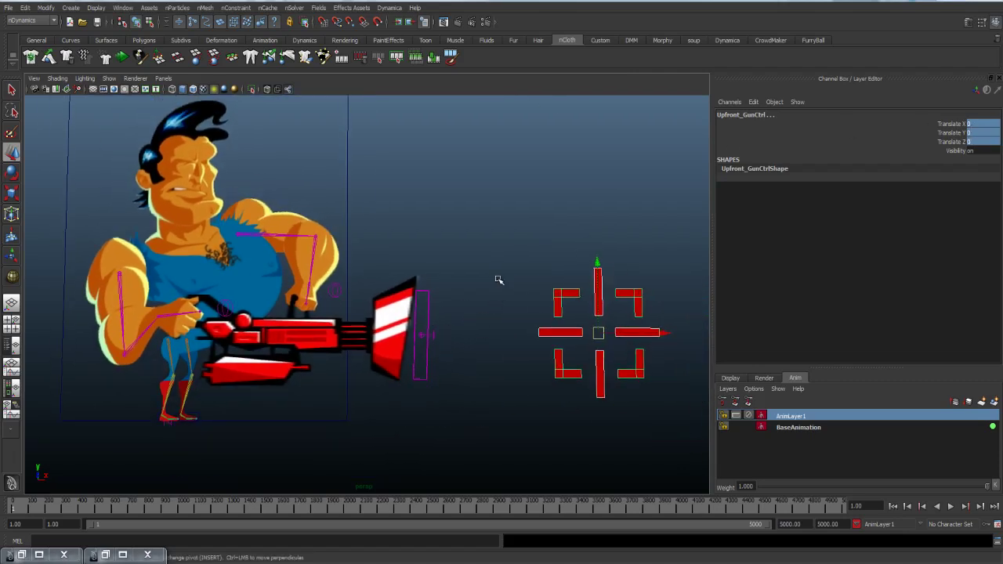
# - Select Front_Foot_Ctrl at the front foot and move it up and back to lift and bend the leg
pyautogui.keyDown('alt'); pyautogui.moveTo(532, 286); pyautogui.dragTo(455, 310); pyautogui.keyUp('alt')
pyautogui.keyDown('alt'); pyautogui.moveTo(288, 375); pyautogui.dragTo(369, 374, button='middle'); pyautogui.keyUp('alt')
pyautogui.keyDown('alt'); pyautogui.moveTo(370, 375); pyautogui.dragTo(587, 426, button='right'); pyautogui.keyUp('alt')
pyautogui.keyDown('alt'); pyautogui.moveTo(473, 398); pyautogui.dragTo(398, 284, button='middle'); pyautogui.keyUp('alt')
pyautogui.keyDown('alt'); pyautogui.moveTo(430, 336); pyautogui.dragTo(429, 305, button='right'); pyautogui.keyUp('alt')
pyautogui.click(416, 291)
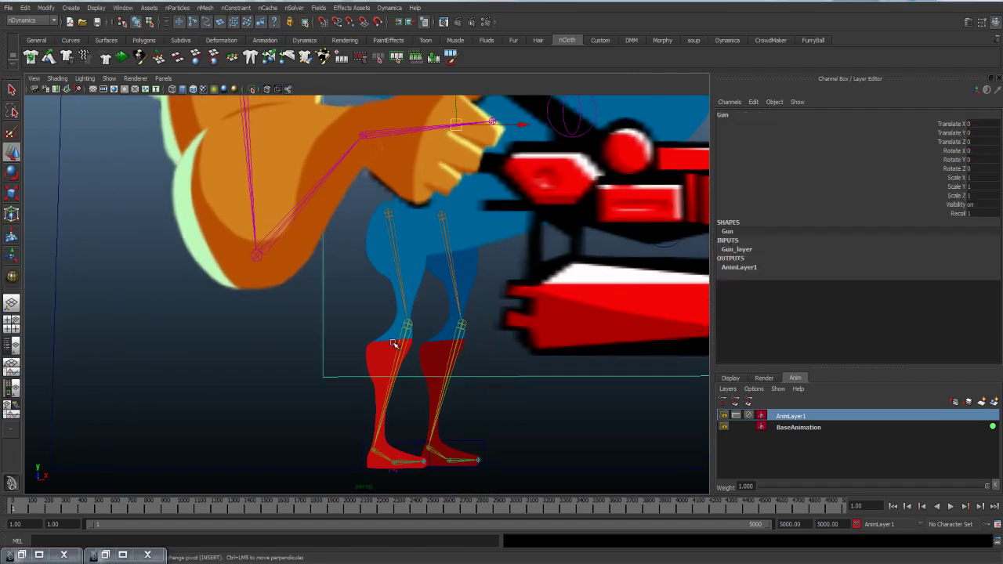
pyautogui.click(389, 402)
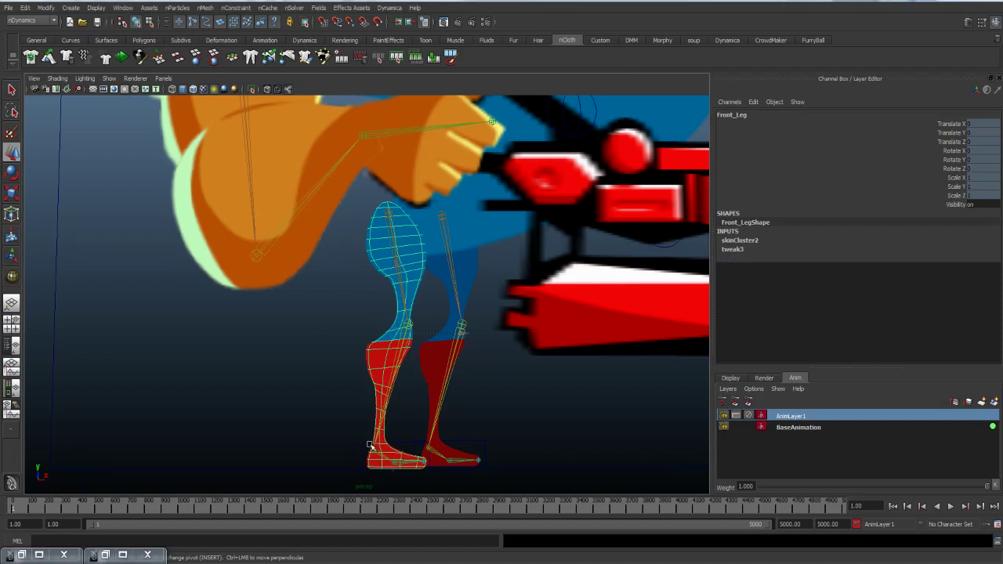
pyautogui.click(394, 446)
pyautogui.moveTo(394, 446); pyautogui.dragTo(339, 361)
# - Adjust the front foot control's Roll to 6.3 and its Toe to -10
pyautogui.click(960, 178)
pyautogui.moveTo(929, 223); pyautogui.dragTo(888, 241, button='middle')
pyautogui.moveTo(484, 270); pyautogui.dragTo(571, 274, button='middle')
pyautogui.click(955, 186)
pyautogui.moveTo(479, 219); pyautogui.dragTo(434, 243, button='middle')
# - Reset the front foot control's Translate, Rotate, Roll and Toe values to 0
pyautogui.moveTo(979, 188); pyautogui.dragTo(976, 124)
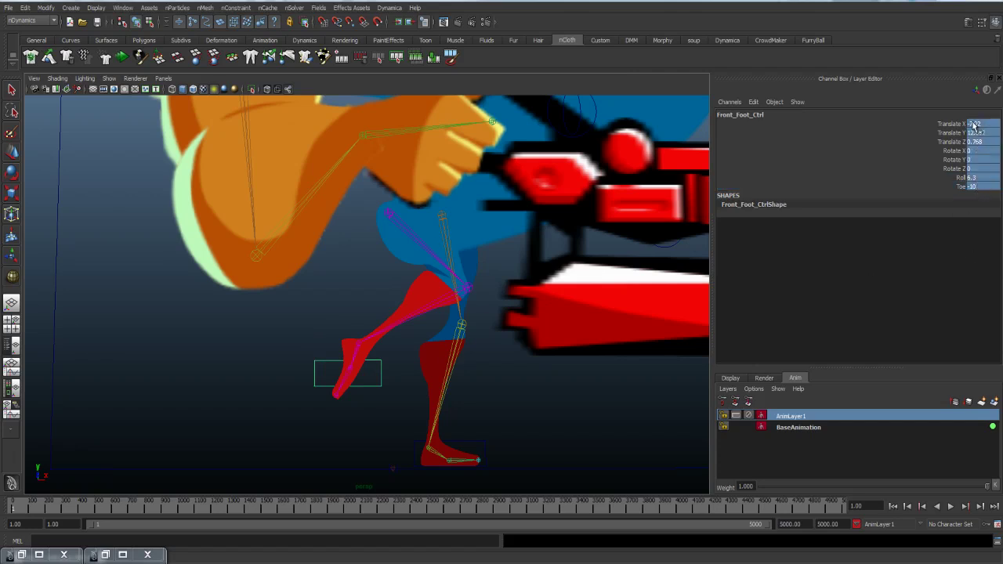
pyautogui.write('0')
pyautogui.press('Return')
pyautogui.scroll(-2, 465, 363)
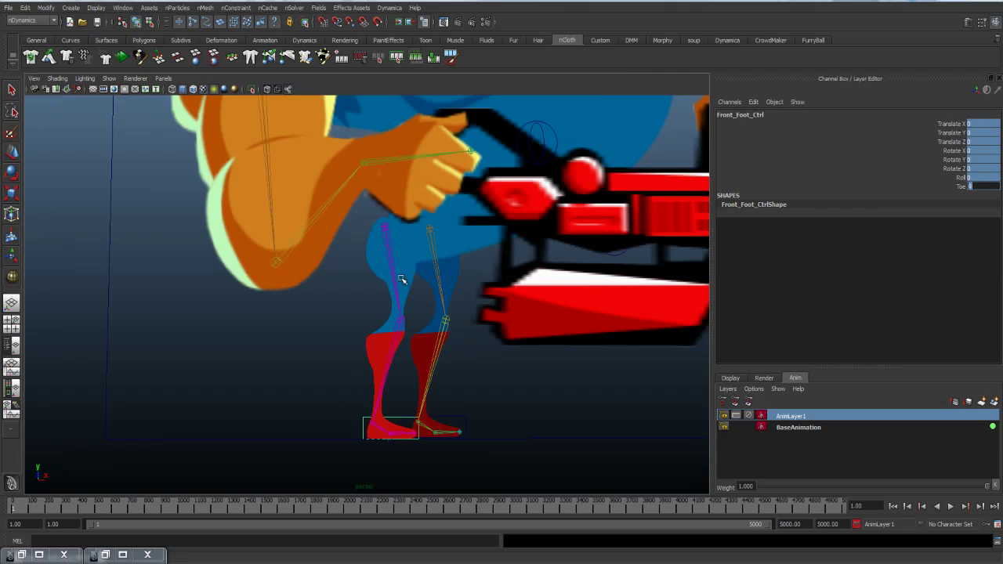
pyautogui.scroll(-2, 486, 370)
pyautogui.scroll(-3, 504, 334)
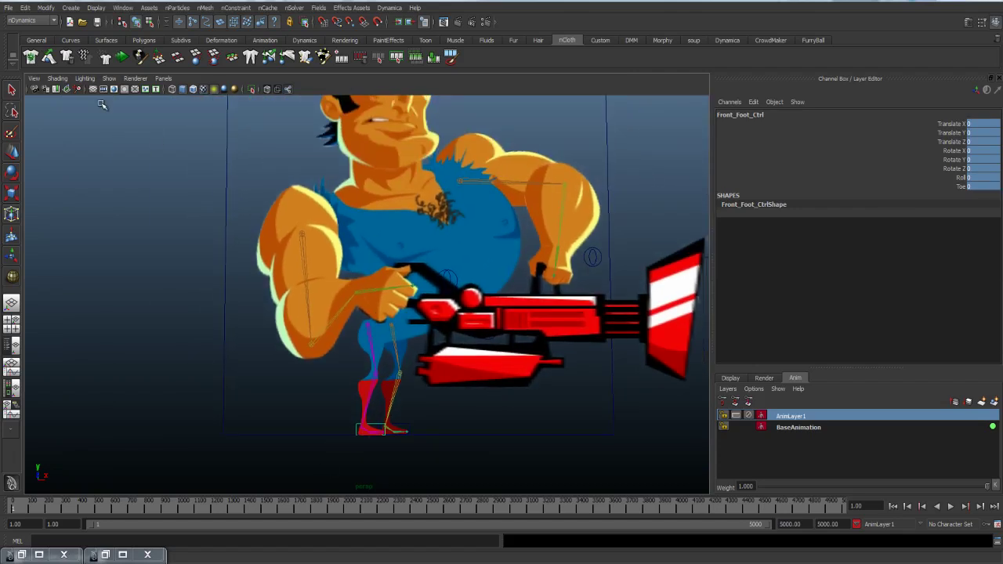
# - Play the animation from frame 1 with the full character framed, and stop it at frame 139 with the laser firing
pyautogui.keyDown('alt'); pyautogui.moveTo(596, 421); pyautogui.dragTo(450, 374, button='middle'); pyautogui.keyUp('alt')
pyautogui.scroll(-2, 521, 401)
pyautogui.scroll(1, 471, 384)
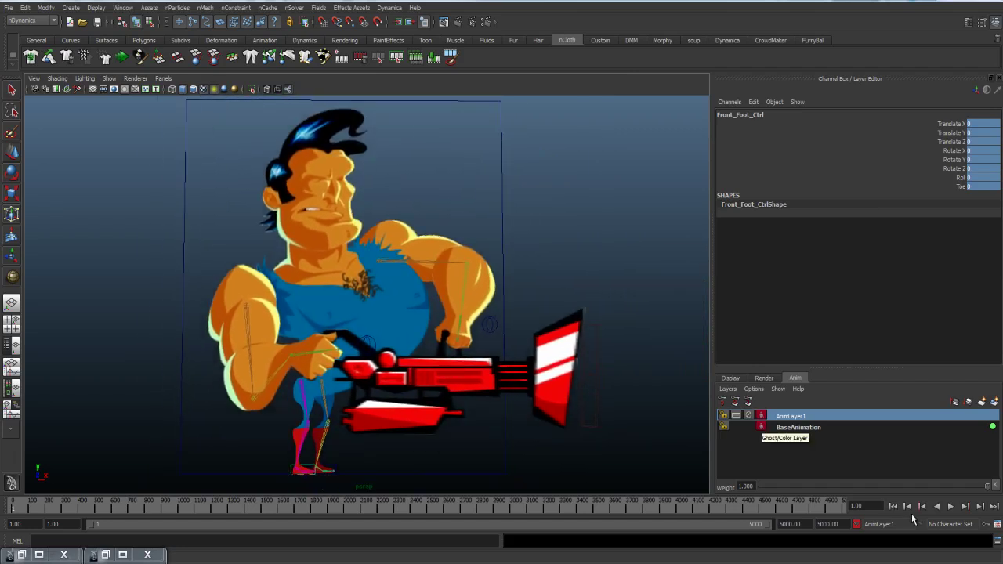
pyautogui.click(950, 506)
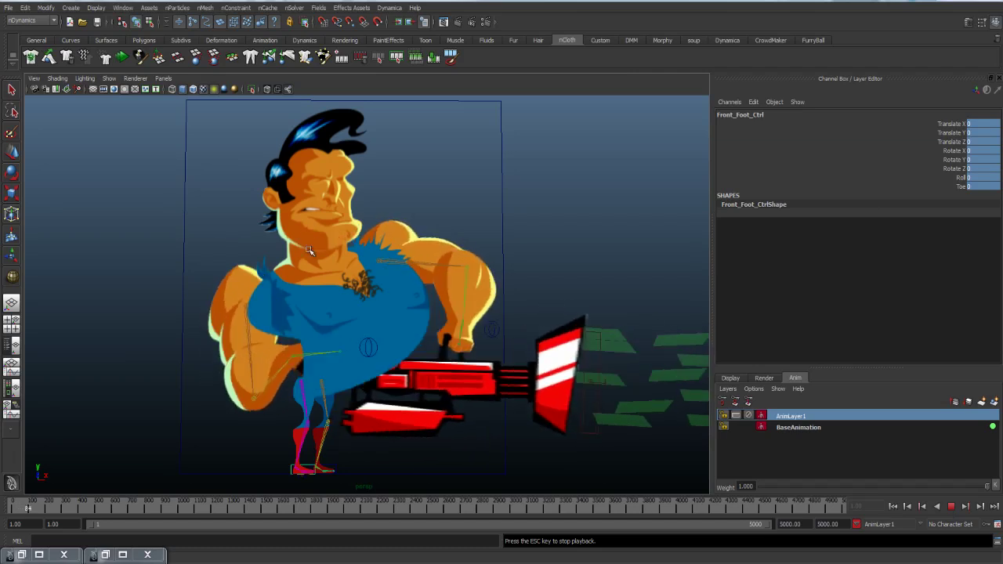
pyautogui.press('Escape')
# - Render the current frame to check the hero and the laser shots, and close the render window
pyautogui.keyDown('alt'); pyautogui.moveTo(529, 335); pyautogui.dragTo(412, 381); pyautogui.keyUp('alt')
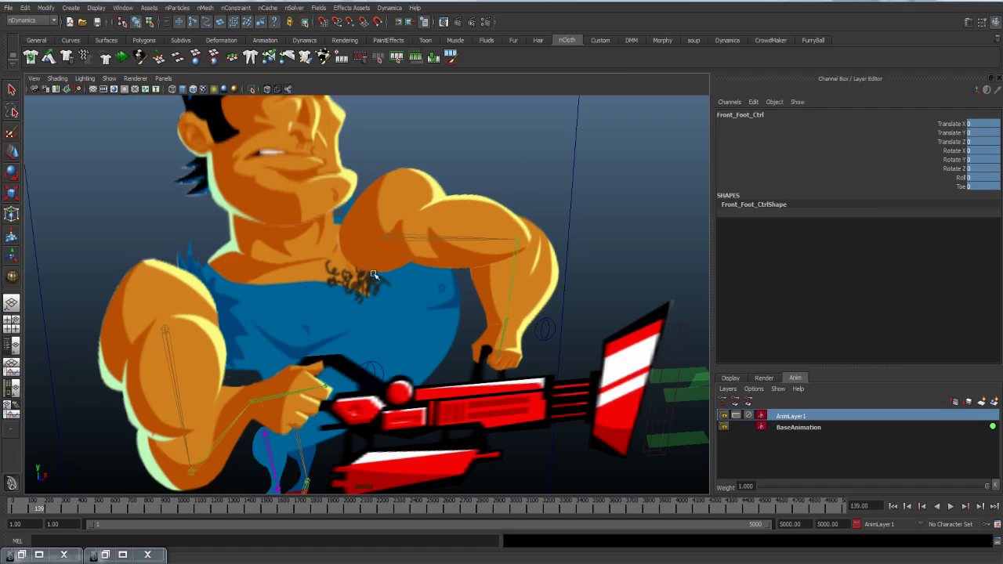
pyautogui.click(460, 23)
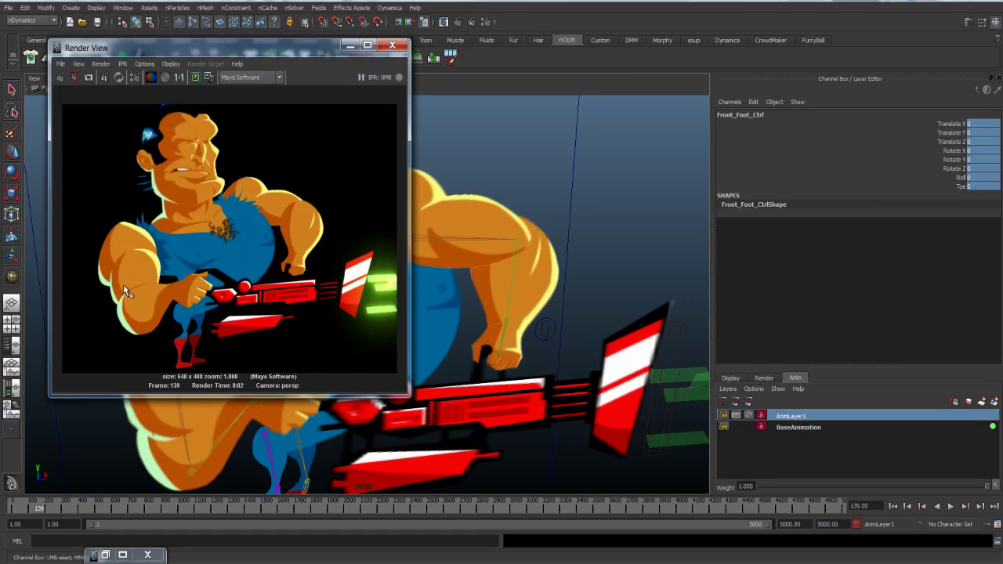
pyautogui.click(391, 45)
# - Move the hero body and gun controls together to test the upper body rig, and undo the move
pyautogui.keyDown('alt'); pyautogui.moveTo(565, 277); pyautogui.dragTo(359, 358, button='right'); pyautogui.keyUp('alt')
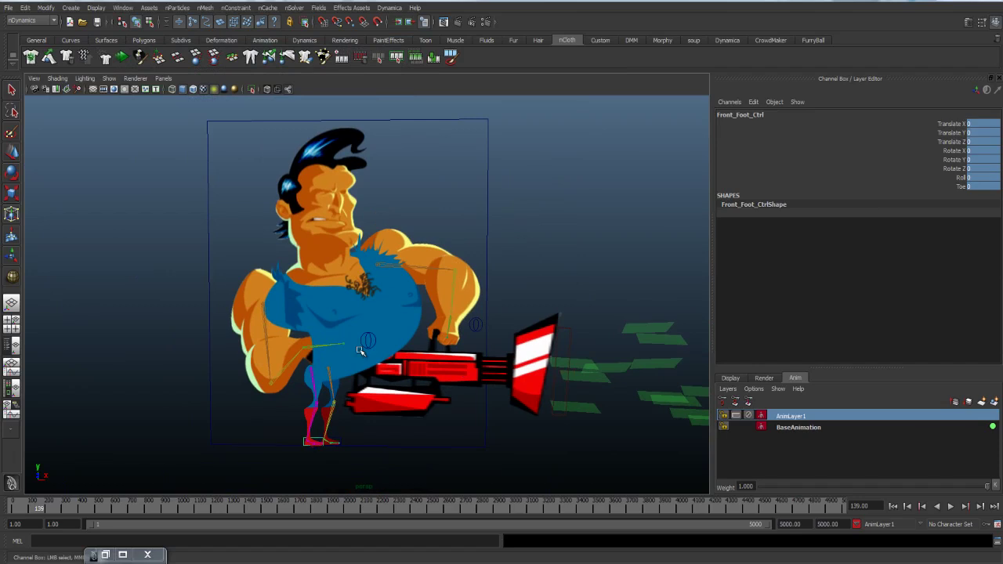
pyautogui.keyDown('alt'); pyautogui.moveTo(358, 358); pyautogui.dragTo(370, 345); pyautogui.keyUp('alt')
pyautogui.keyDown('alt'); pyautogui.moveTo(457, 377); pyautogui.dragTo(434, 394, button='right'); pyautogui.keyUp('alt')
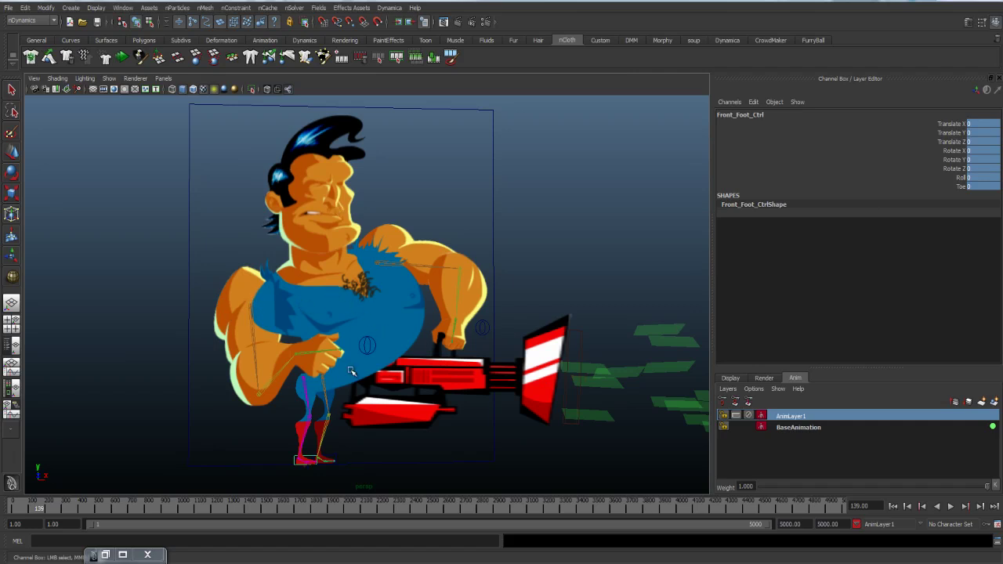
pyautogui.keyDown('alt'); pyautogui.moveTo(403, 362); pyautogui.dragTo(442, 376, button='right'); pyautogui.keyUp('alt')
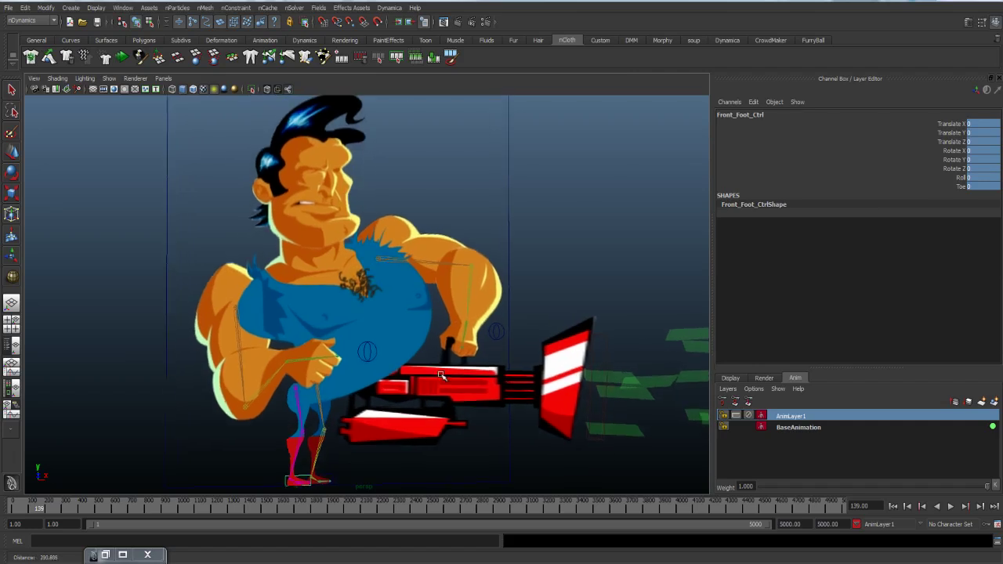
pyautogui.click(338, 286)
pyautogui.press('w')
pyautogui.moveTo(311, 378); pyautogui.dragTo(353, 366)
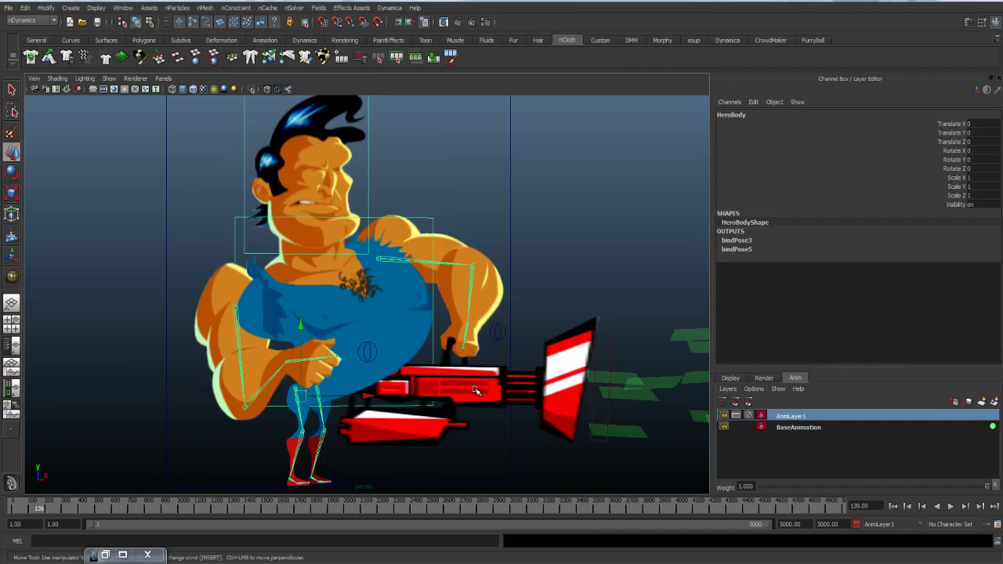
pyautogui.click(353, 366)
pyautogui.hotkey('ctrl', 'z')
pyautogui.hotkey('ctrl', 'z')
pyautogui.hotkey('ctrl', 'z')
pyautogui.hotkey('ctrl', 'z')
pyautogui.hotkey('ctrl', 'z')
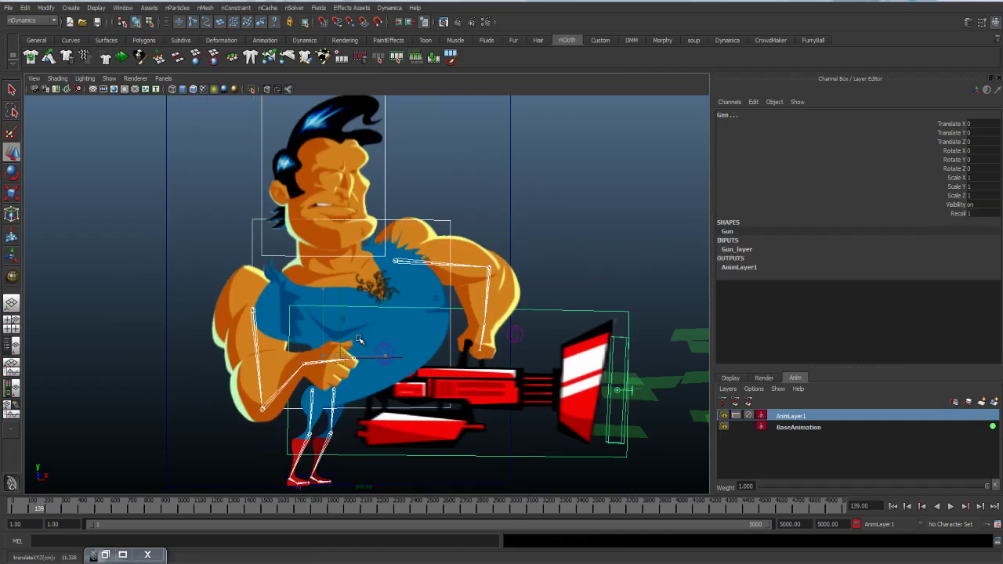
# - Move the whole character with Global_Ctrl to test it, and undo the move
pyautogui.scroll(-3, 471, 162)
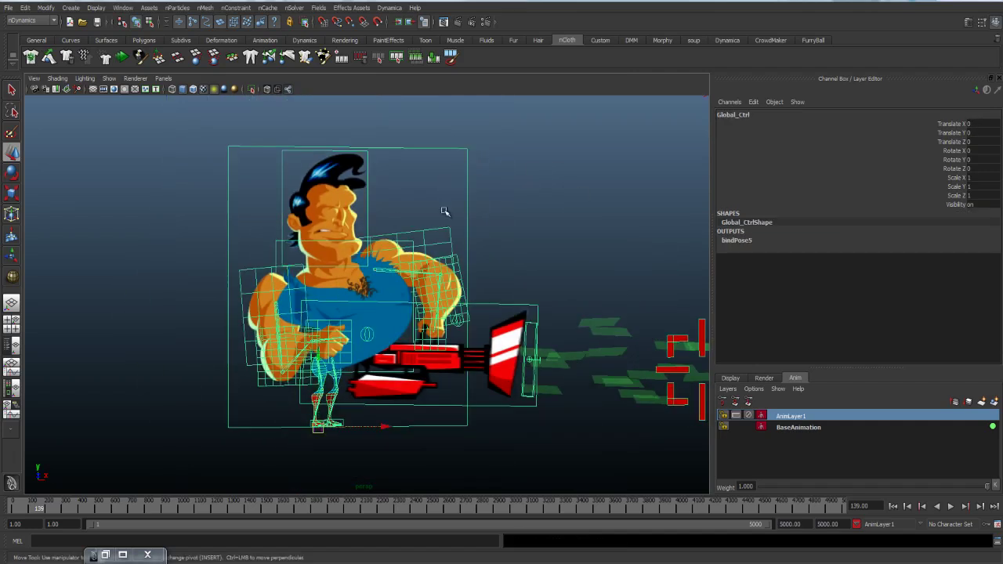
pyautogui.click(358, 431)
pyautogui.hotkey('ctrl', 'z')
pyautogui.hotkey('ctrl', 'z')
pyautogui.hotkey('ctrl', 'z')
pyautogui.hotkey('ctrl', 'z')
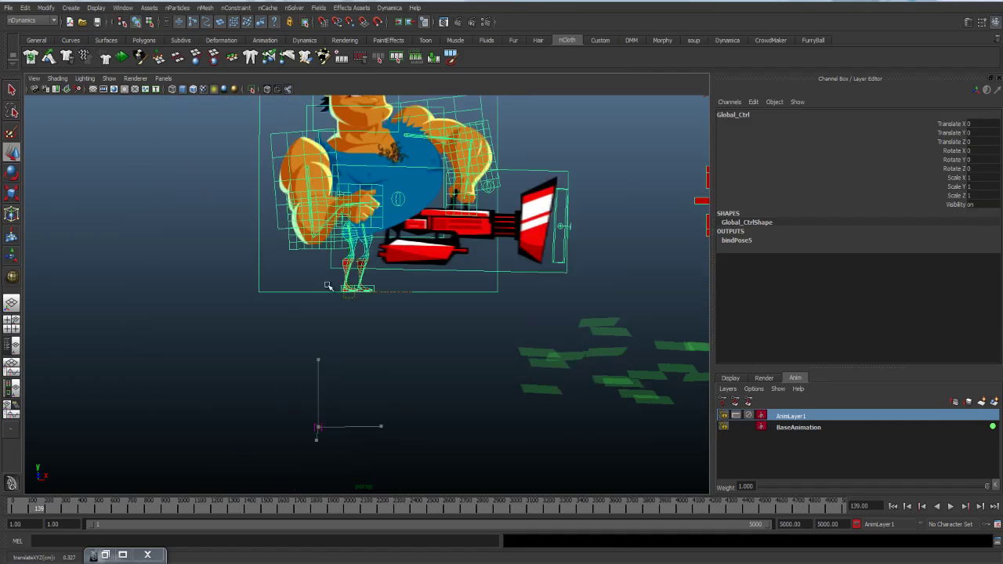
# - Return the timeline to frame 1 and select the hero's head geometry
pyautogui.click(892, 506)
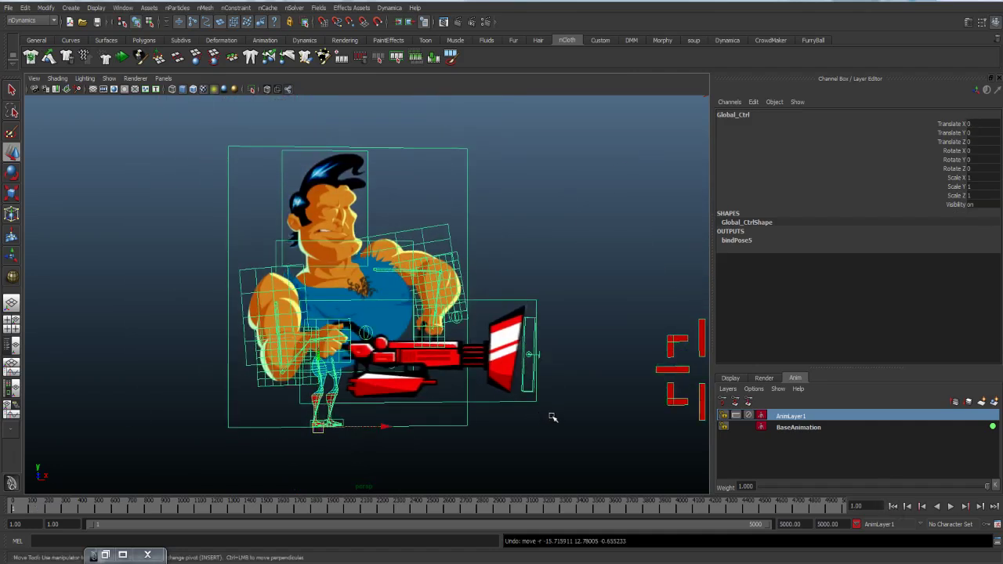
pyautogui.scroll(6, 579, 387)
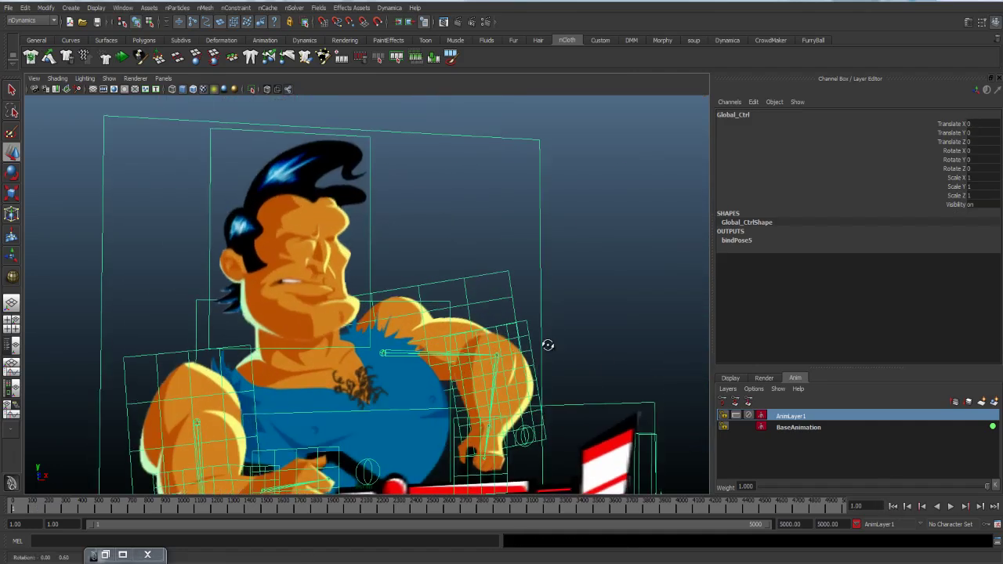
pyautogui.click(556, 221)
pyautogui.click(291, 264)
pyautogui.keyDown('alt'); pyautogui.moveTo(450, 369); pyautogui.dragTo(447, 279, button='middle'); pyautogui.keyUp('alt')
pyautogui.keyDown('alt'); pyautogui.moveTo(300, 393); pyautogui.dragTo(330, 335, button='right'); pyautogui.keyUp('alt')
pyautogui.keyDown('alt'); pyautogui.moveTo(395, 345); pyautogui.dragTo(392, 316, button='middle'); pyautogui.keyUp('alt')
pyautogui.keyDown('alt'); pyautogui.moveTo(392, 316); pyautogui.dragTo(419, 316, button='right'); pyautogui.keyUp('alt')
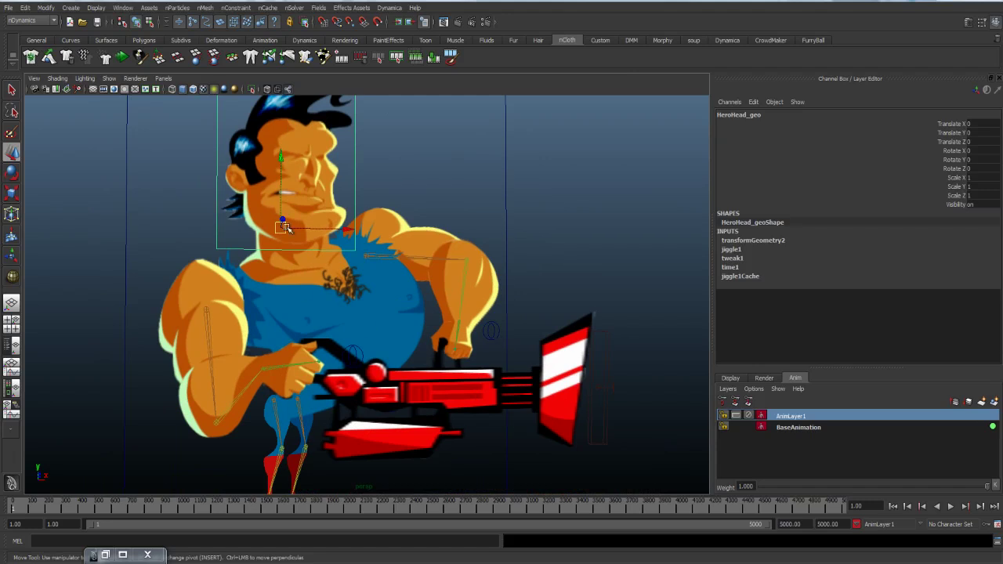
# - Select the back hand geometry, the hero body and the head geometry in turn to inspect the separate character parts
pyautogui.keyDown('alt'); pyautogui.moveTo(477, 259); pyautogui.dragTo(510, 273, button='right'); pyautogui.keyUp('alt')
pyautogui.click(513, 267)
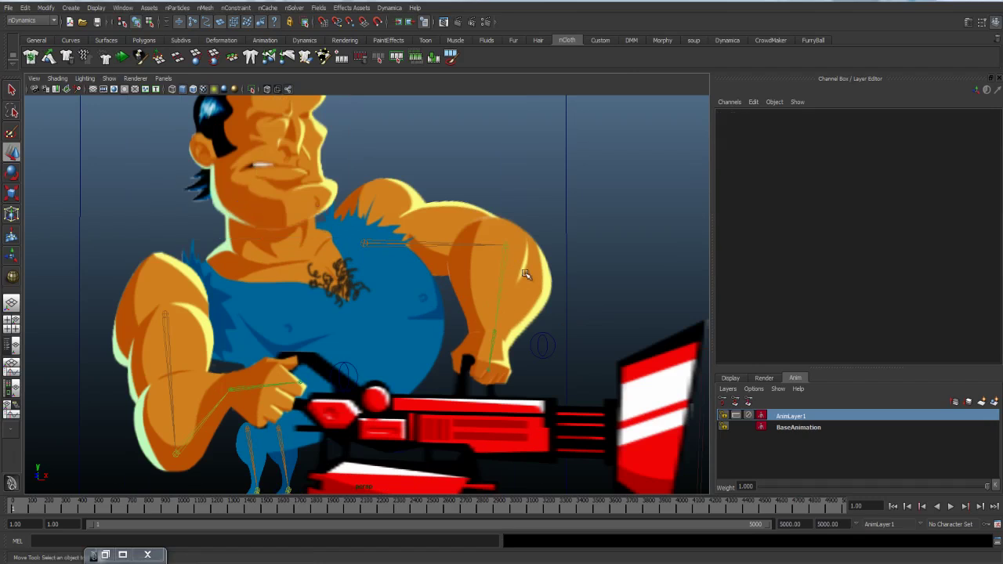
pyautogui.click(507, 371)
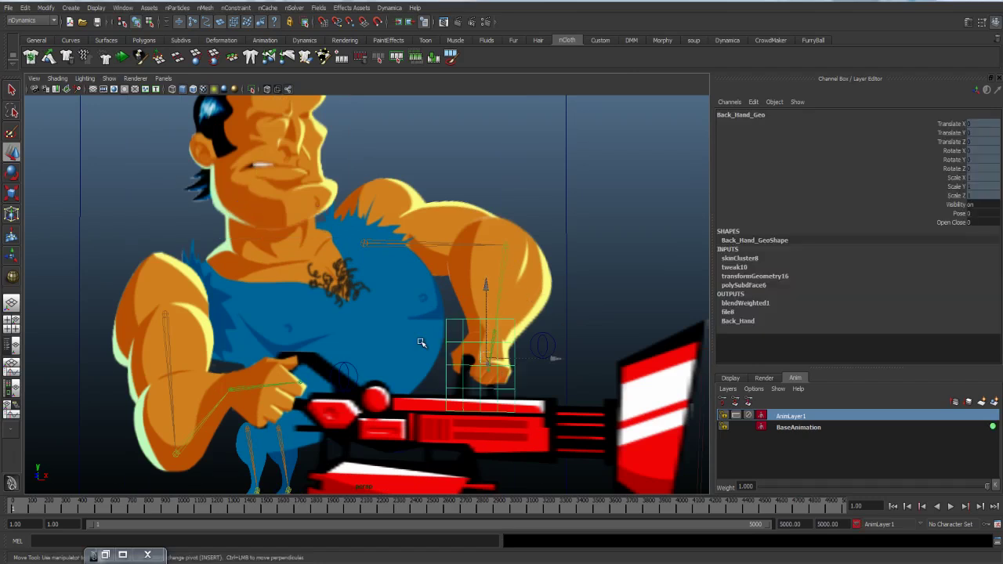
pyautogui.click(309, 272)
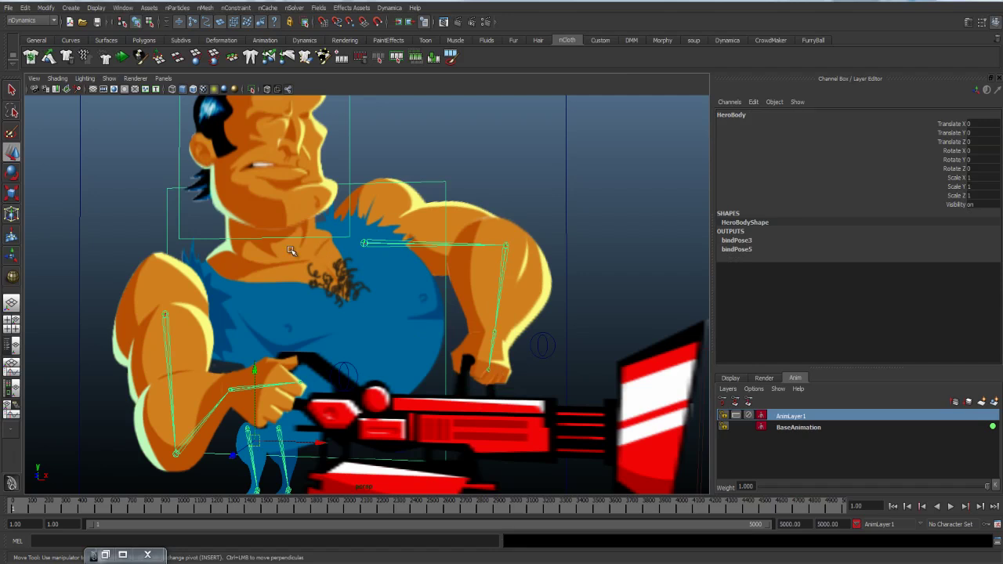
pyautogui.click(264, 181)
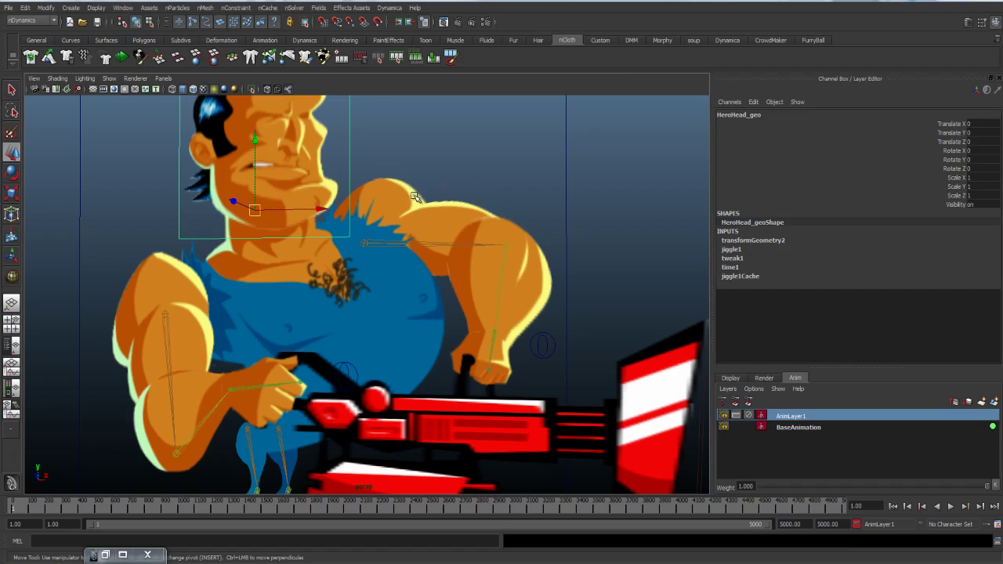
pyautogui.keyDown('alt'); pyautogui.moveTo(416, 196); pyautogui.dragTo(390, 302); pyautogui.keyUp('alt')
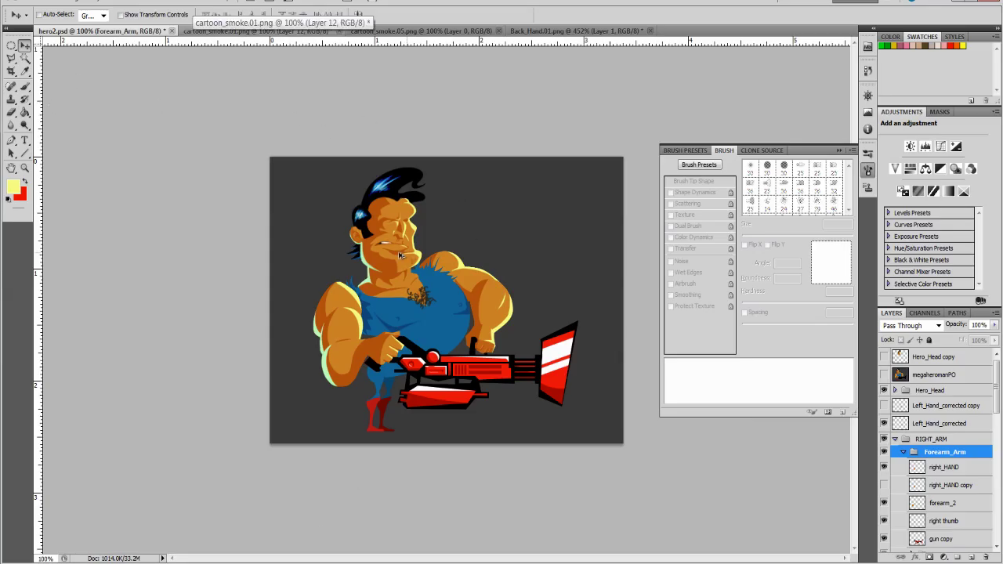
# - Switch to Photoshop, select the Hero_Head layer group in hero2.psd, and return to Maya
pyautogui.click(400, 245)
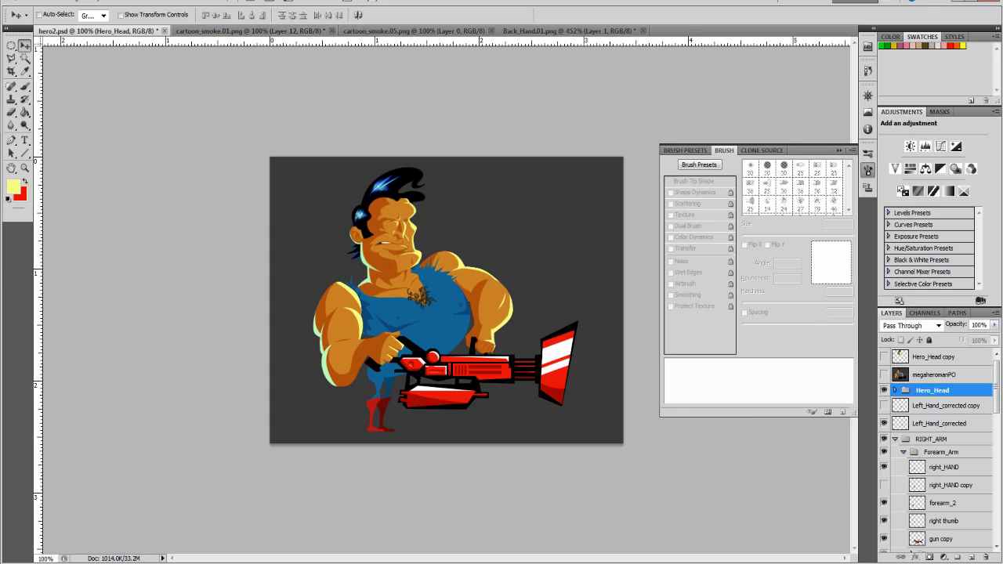
pyautogui.moveTo(421, 563)
pyautogui.click(480, 513)
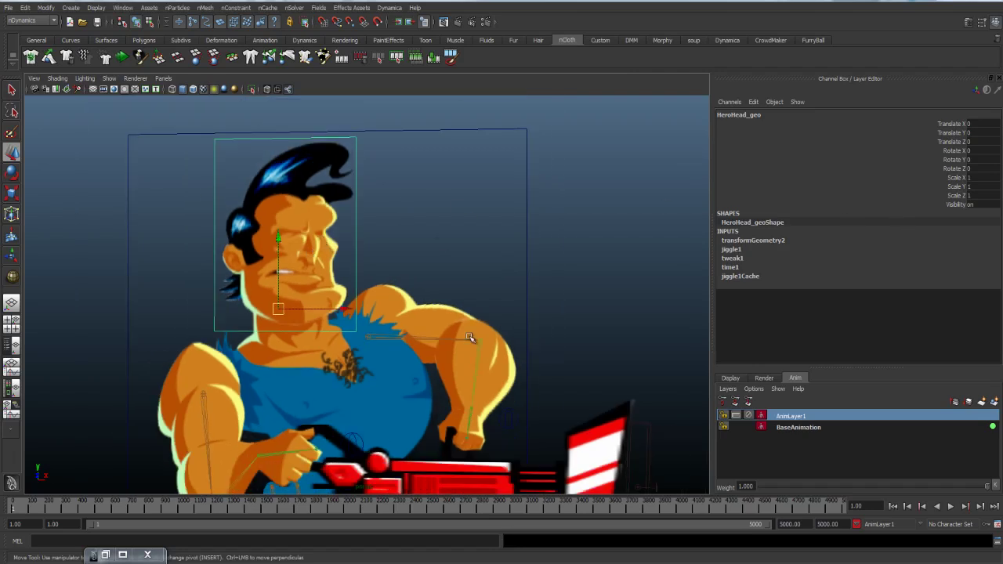
# - Select the back hand geometry and set its Open Close attribute to 1
pyautogui.keyDown('alt'); pyautogui.moveTo(436, 258); pyautogui.dragTo(477, 291, button='right'); pyautogui.keyUp('alt')
pyautogui.click(437, 298)
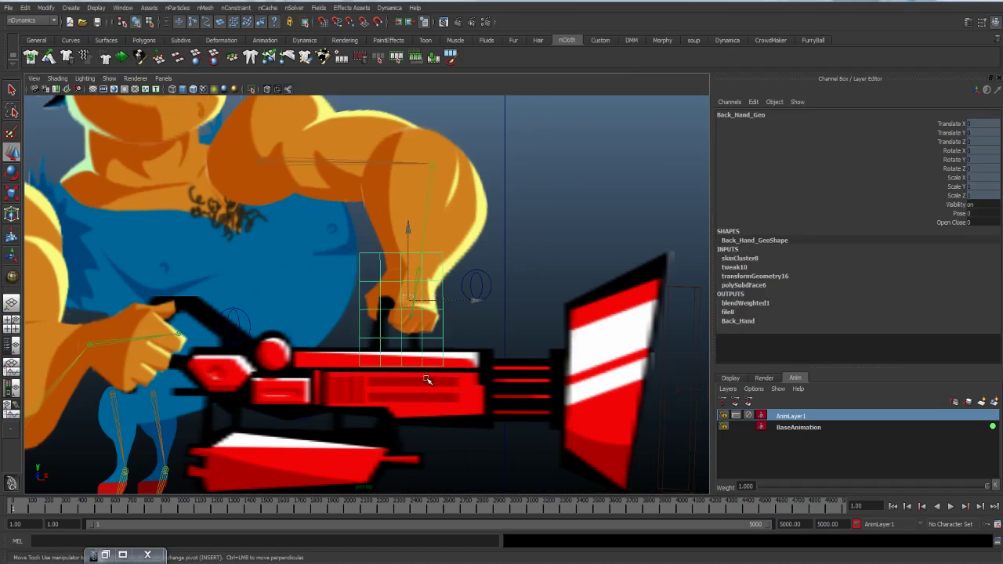
pyautogui.click(961, 224)
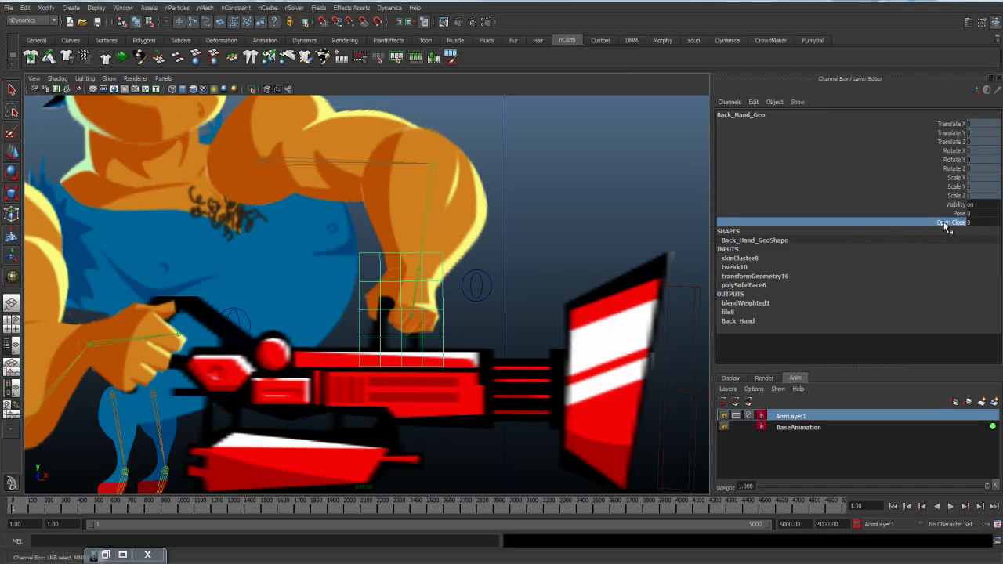
pyautogui.moveTo(509, 251); pyautogui.dragTo(562, 253, button='middle')
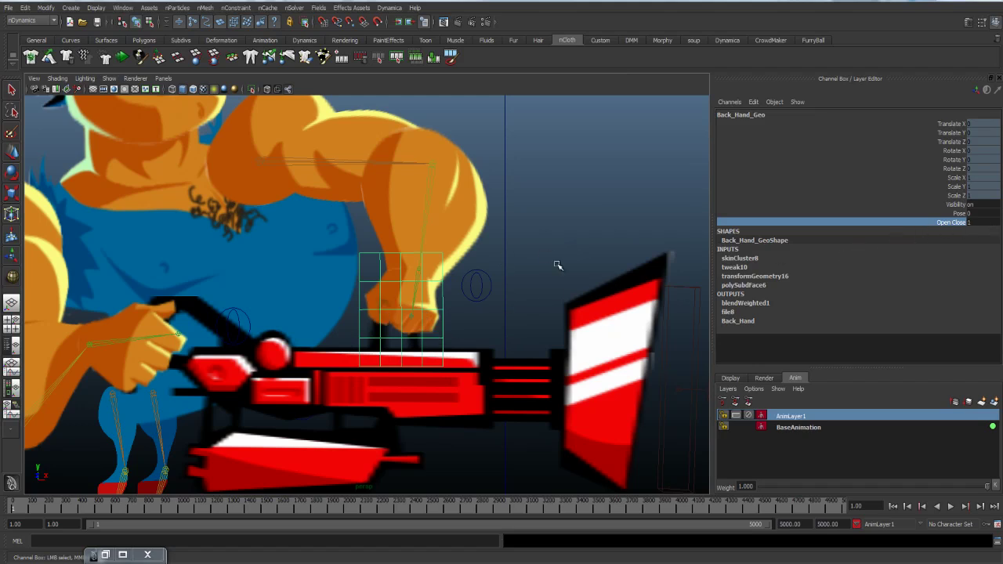
# - Move the back wrist control up and away from the gun, and undo the move
pyautogui.click(471, 296)
pyautogui.moveTo(476, 286); pyautogui.dragTo(584, 101)
pyautogui.hotkey('ctrl', 'z')
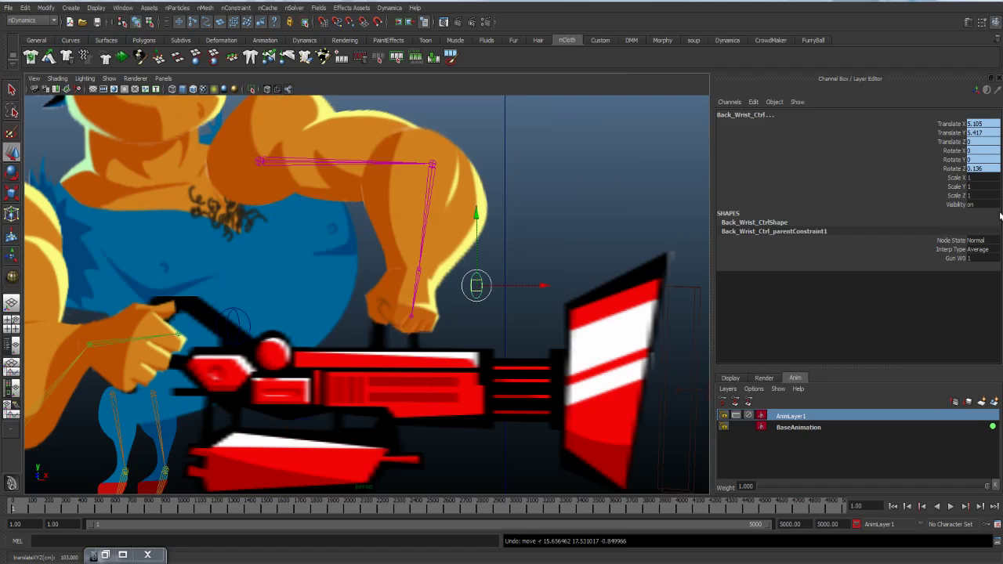
# - Switch the back hand's Open Close to 1 and back to 0, and set its Pose to 1
pyautogui.click(420, 330)
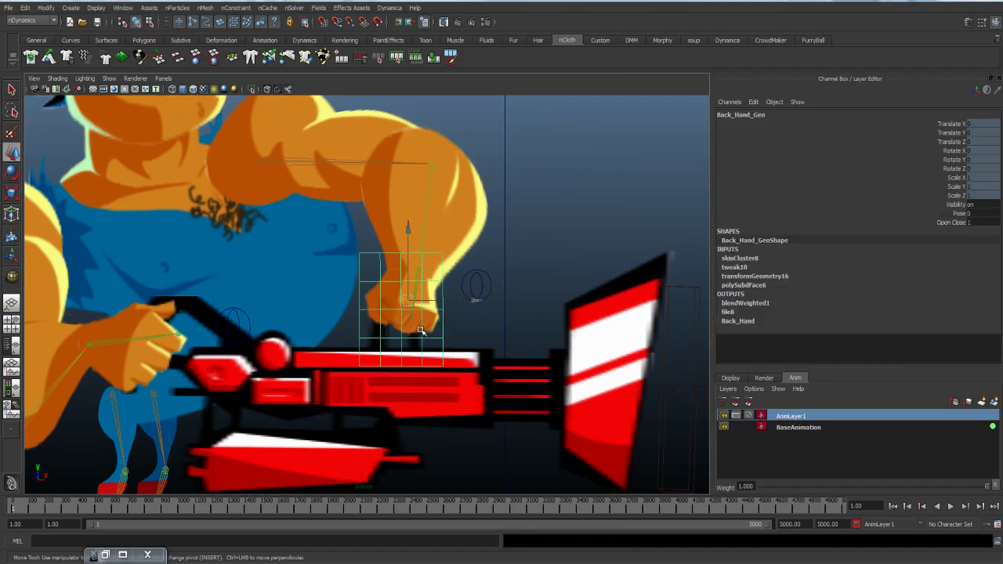
pyautogui.click(960, 222)
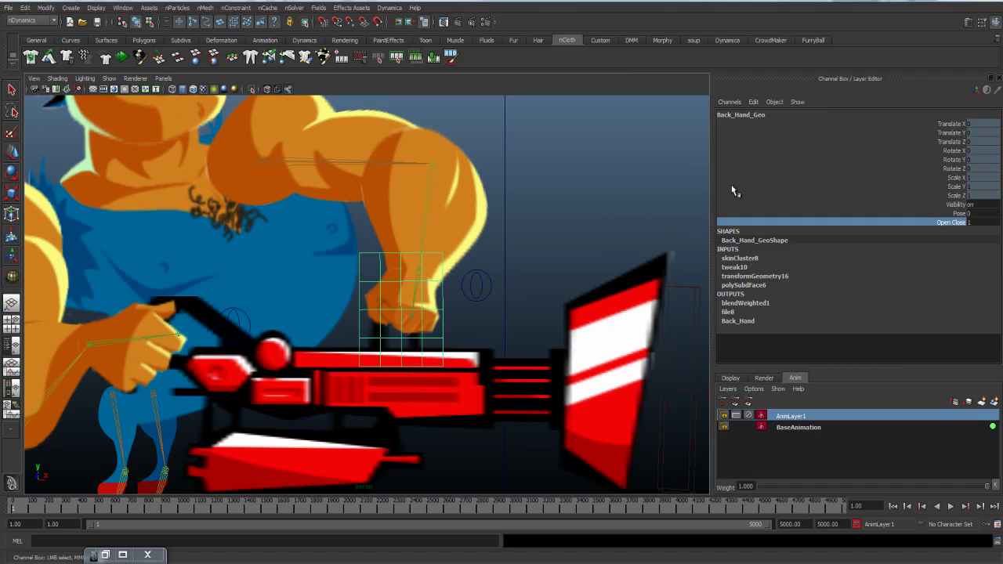
pyautogui.click(971, 222)
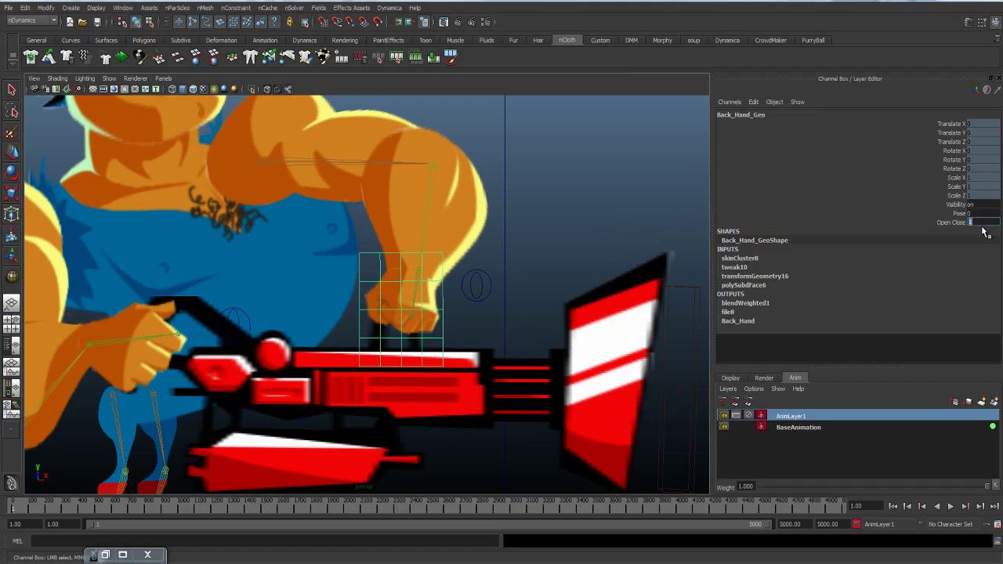
pyautogui.write('0')
pyautogui.press('Return')
pyautogui.click(979, 213)
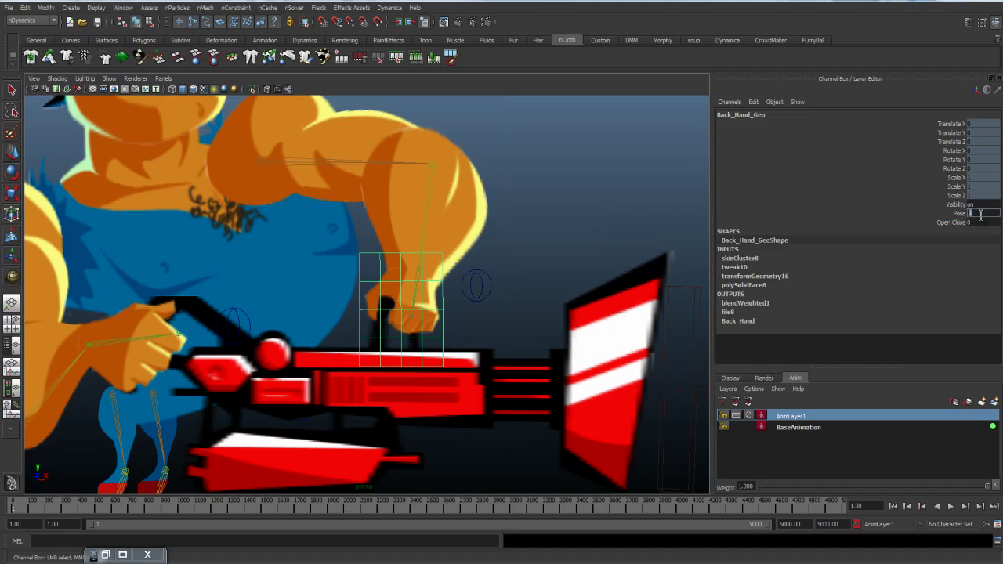
pyautogui.write('1')
pyautogui.press('Return')
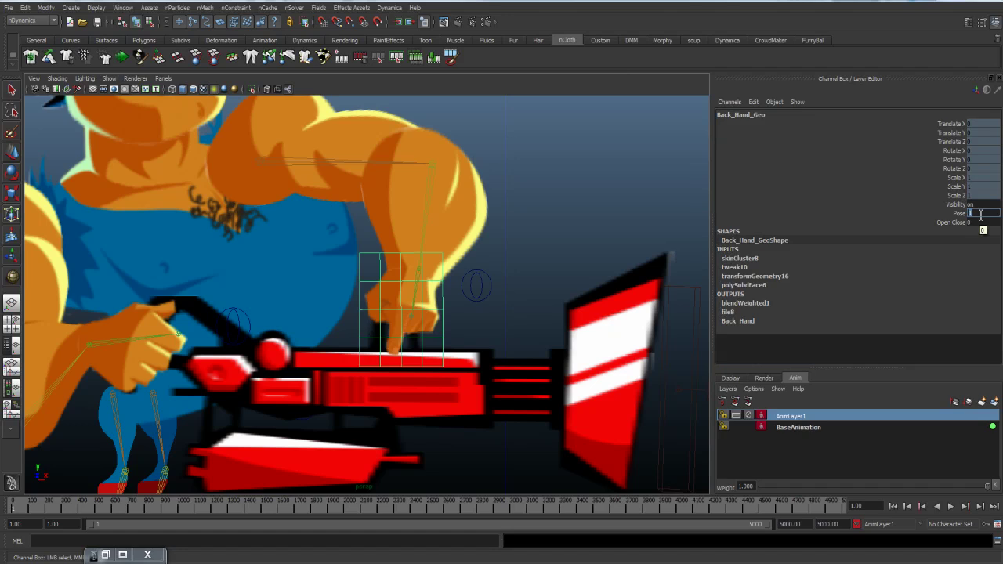
# - Move the back wrist control up and forward so the back arm lifts off the gun with the finger pointing
pyautogui.press('w')
pyautogui.click(479, 291)
pyautogui.moveTo(481, 288); pyautogui.dragTo(642, 154)
pyautogui.scroll(3, 499, 272)
pyautogui.press('q')
pyautogui.click(489, 274)
pyautogui.press('w')
pyautogui.click(543, 291)
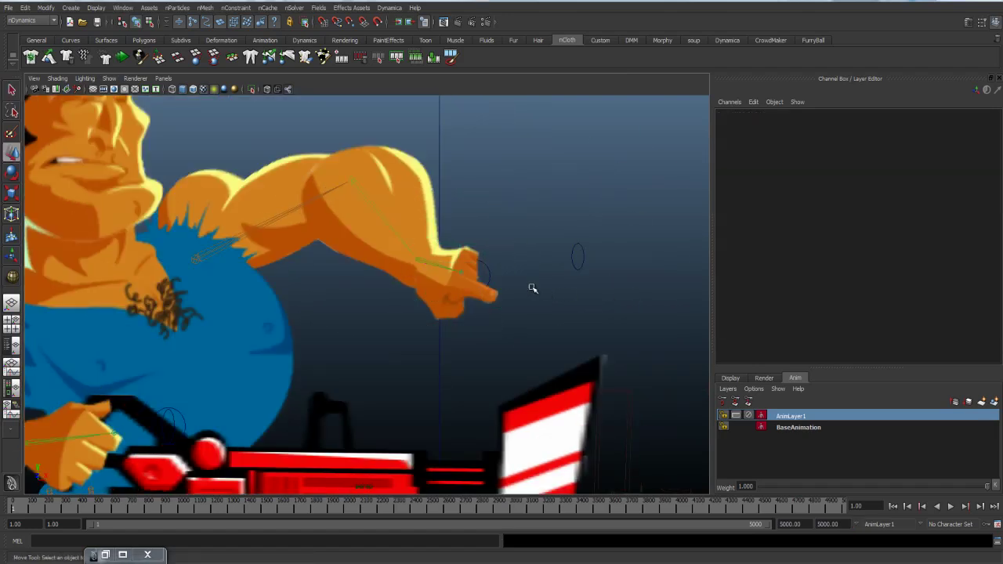
# - Move the oval control ahead of the back hand up and slightly back to raise the arm to shoulder height
pyautogui.click(502, 279)
pyautogui.click(581, 260)
pyautogui.moveTo(577, 256); pyautogui.dragTo(604, 141)
pyautogui.keyDown('alt'); pyautogui.moveTo(584, 205); pyautogui.dragTo(577, 335, button='middle'); pyautogui.keyUp('alt')
pyautogui.moveTo(587, 275)
pyautogui.mouseDown()
pyautogui.moveTo(559, 275)
pyautogui.moveTo(568, 275)
pyautogui.mouseUp()
# - Set the Pose attribute of the back hand geometry to 0
pyautogui.click(484, 329)
pyautogui.click(443, 300)
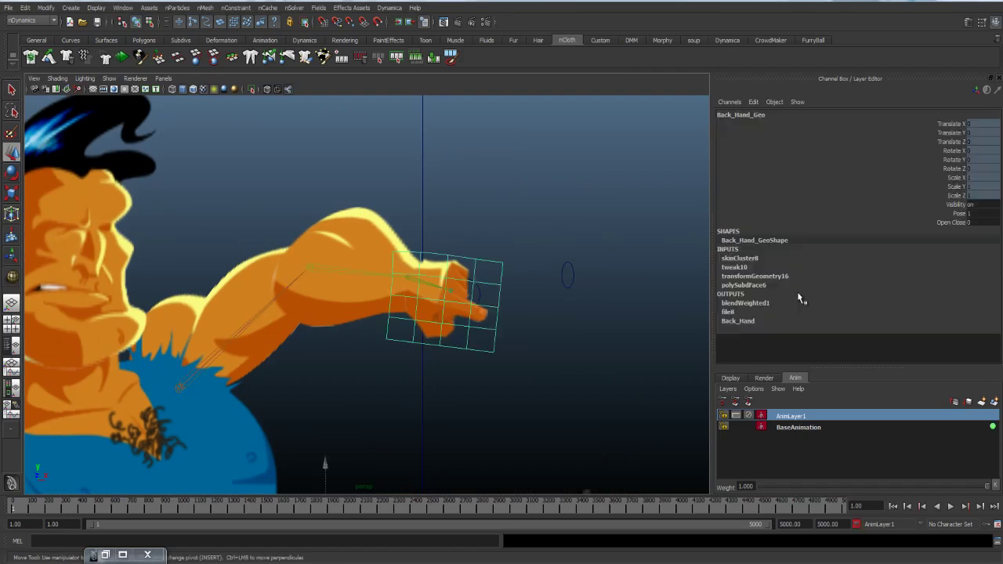
pyautogui.doubleClick(981, 215)
pyautogui.write('0')
# - Select the Laser_shooter emitter at the gun's muzzle, and play the laser simulation briefly before returning to the first frame
pyautogui.keyDown('alt'); pyautogui.moveTo(562, 343); pyautogui.dragTo(559, 372, button='middle'); pyautogui.keyUp('alt')
pyautogui.moveTo(559, 387)
pyautogui.keyDown('alt'); pyautogui.mouseDown(button='right')
pyautogui.moveTo(497, 385)
pyautogui.moveTo(535, 403)
pyautogui.moveTo(553, 388)
pyautogui.mouseUp(button='right'); pyautogui.keyUp('alt')
pyautogui.keyDown('alt'); pyautogui.moveTo(451, 378); pyautogui.dragTo(492, 347, button='middle'); pyautogui.keyUp('alt')
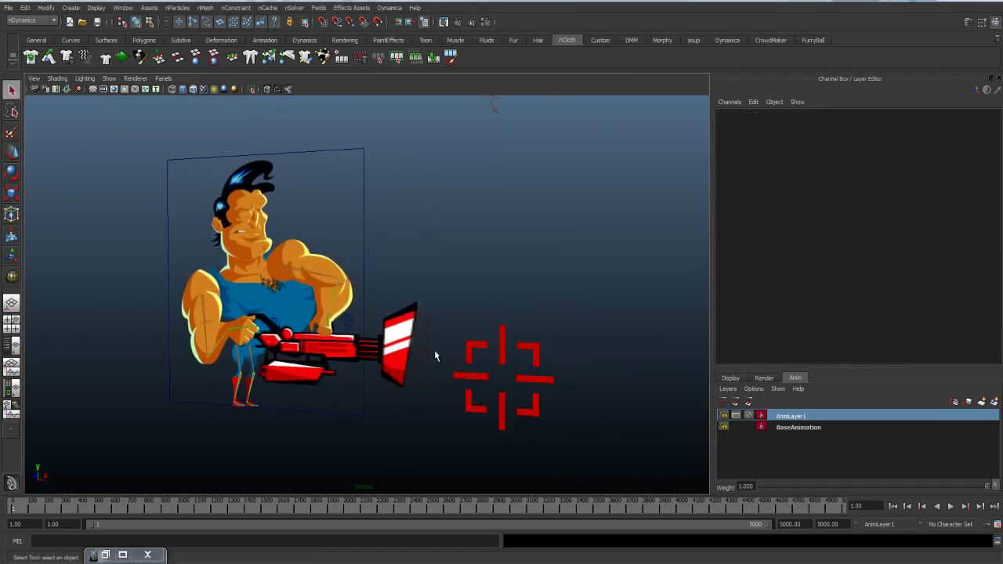
pyautogui.click(425, 354)
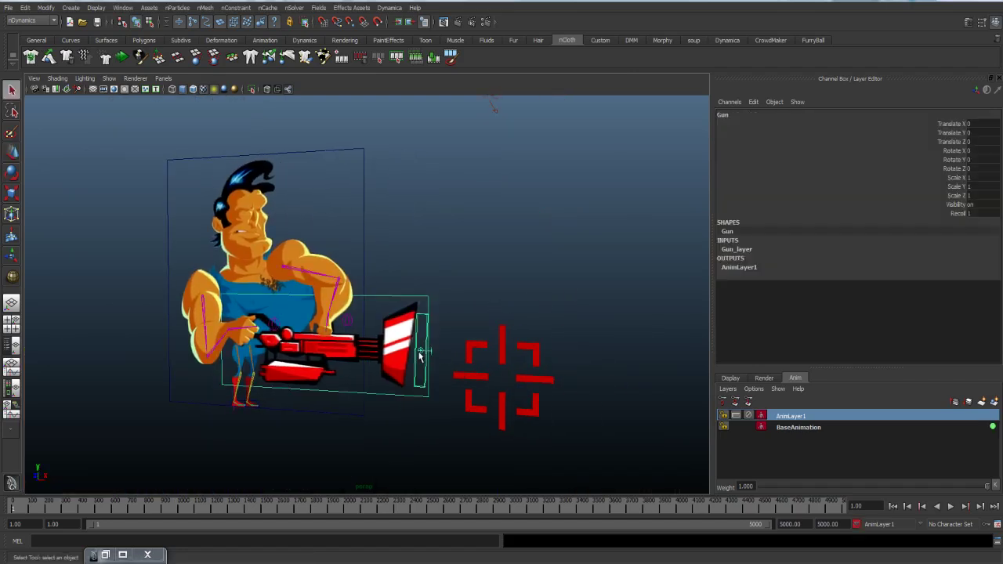
pyautogui.click(421, 353)
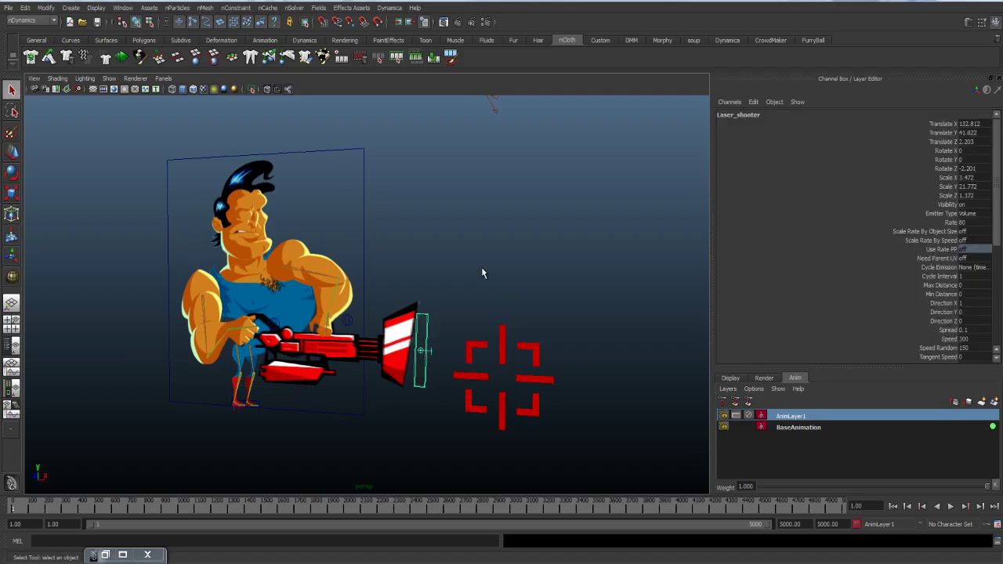
pyautogui.keyDown('alt'); pyautogui.moveTo(483, 275); pyautogui.dragTo(502, 274); pyautogui.keyUp('alt')
pyautogui.click(950, 506)
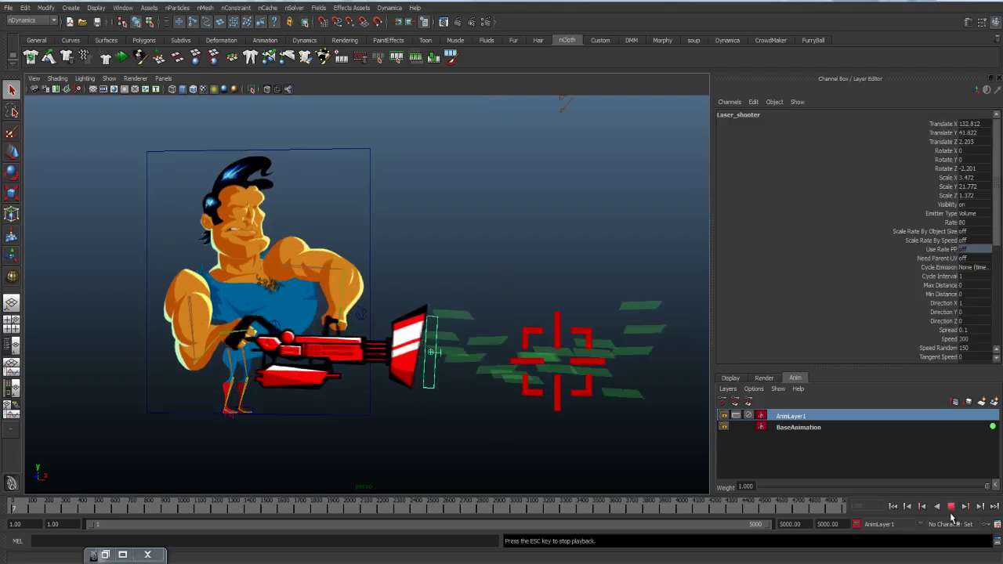
pyautogui.keyDown('alt'); pyautogui.moveTo(467, 282); pyautogui.dragTo(483, 281); pyautogui.keyUp('alt')
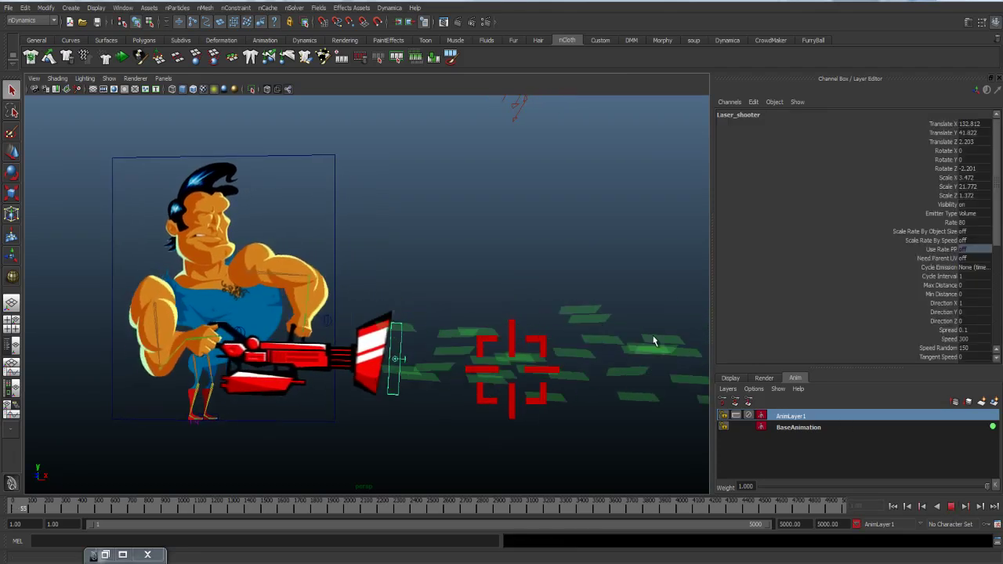
pyautogui.click(951, 507)
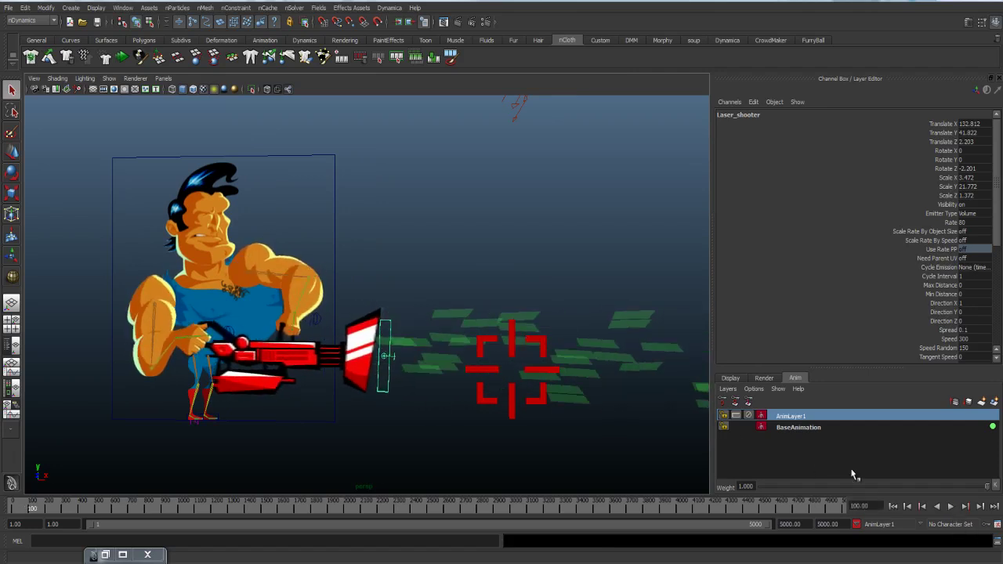
pyautogui.click(896, 506)
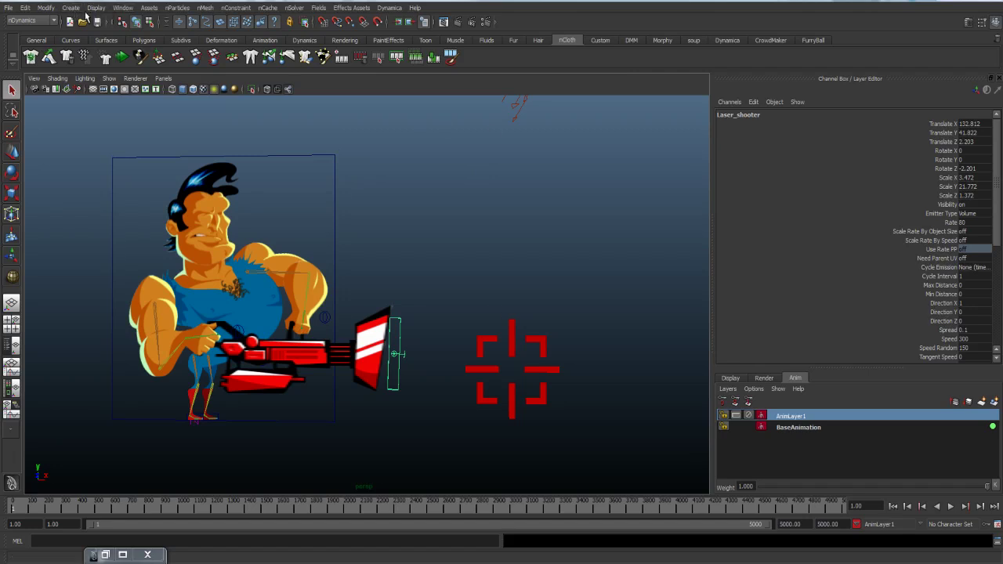
# - Switch to the Polygons menu set and create a polygon sphere on the ground in front of the gun
pyautogui.click(44, 20)
pyautogui.click(34, 38)
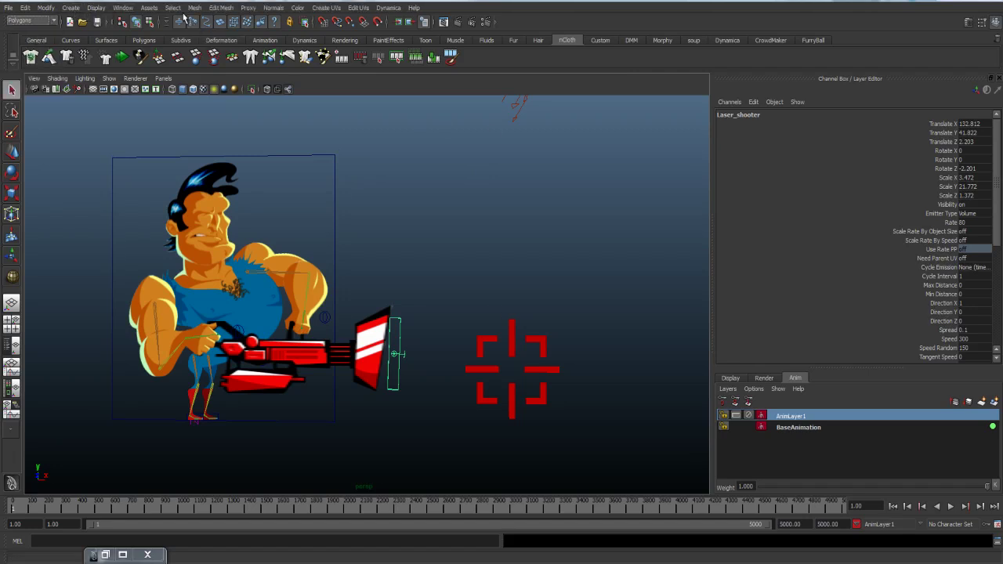
pyautogui.click(194, 7)
pyautogui.click(118, 7)
pyautogui.click(71, 8)
pyautogui.moveTo(173, 49)
pyautogui.moveTo(140, 39)
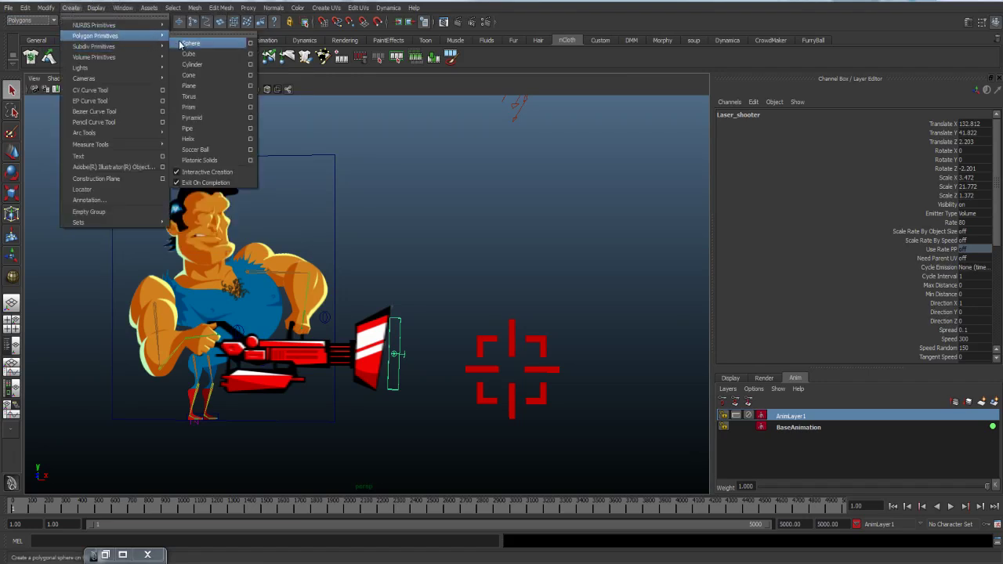
pyautogui.click(192, 41)
pyautogui.keyDown('alt'); pyautogui.moveTo(494, 273); pyautogui.dragTo(506, 358); pyautogui.keyUp('alt')
pyautogui.moveTo(449, 422)
pyautogui.mouseDown()
pyautogui.moveTo(468, 423)
pyautogui.moveTo(491, 461)
pyautogui.moveTo(531, 417)
pyautogui.moveTo(445, 393)
pyautogui.moveTo(428, 393)
pyautogui.moveTo(422, 417)
pyautogui.mouseUp()
# - Play the lasers to frame 26 and move the sphere into their path, to Translate X 254.663 and Y 27.139
pyautogui.press('w')
pyautogui.click(951, 507)
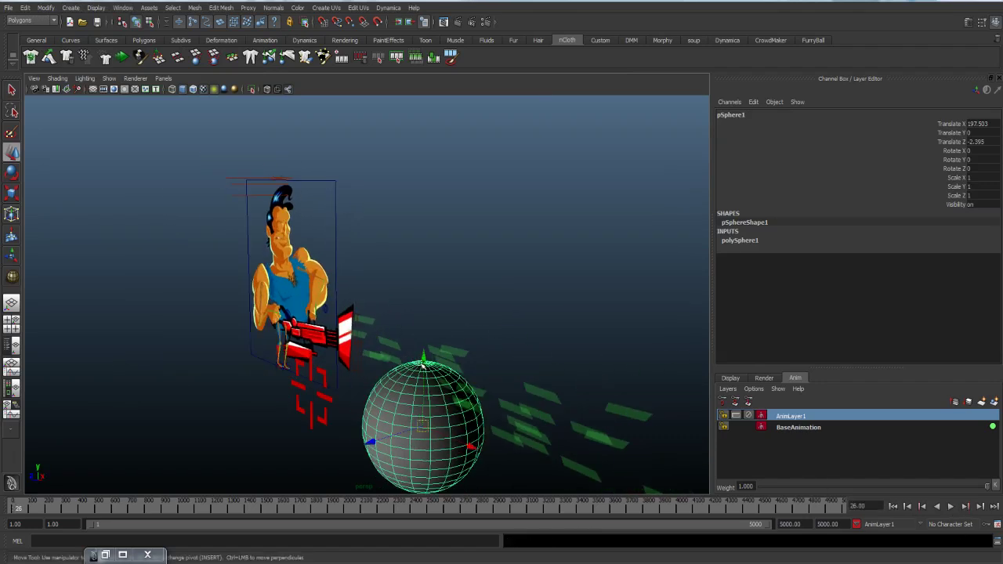
pyautogui.moveTo(421, 365); pyautogui.dragTo(424, 317)
pyautogui.moveTo(471, 407); pyautogui.dragTo(337, 176)
# - Switch to the nDynamics menu set and make the sphere a passive collider
pyautogui.click(37, 20)
pyautogui.click(43, 64)
pyautogui.click(204, 7)
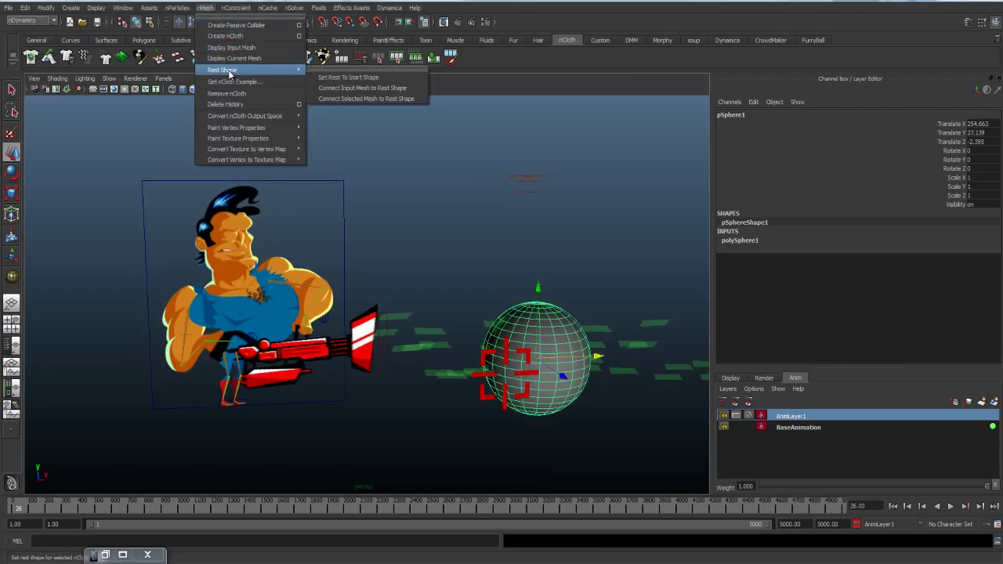
pyautogui.click(235, 28)
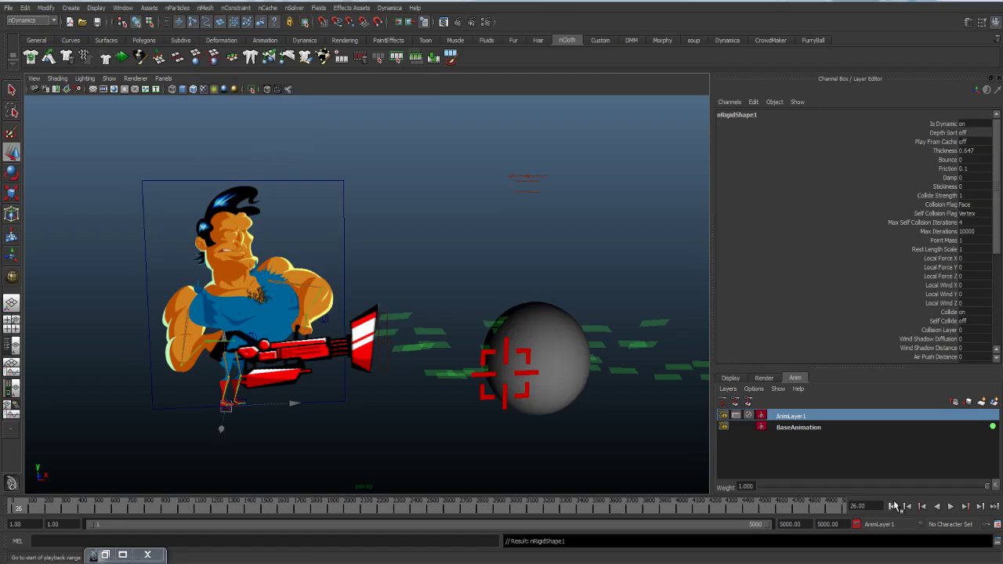
# - Play the simulation from the first frame and raise the red crosshair control above the sphere's center during playback
pyautogui.click(894, 506)
pyautogui.click(950, 506)
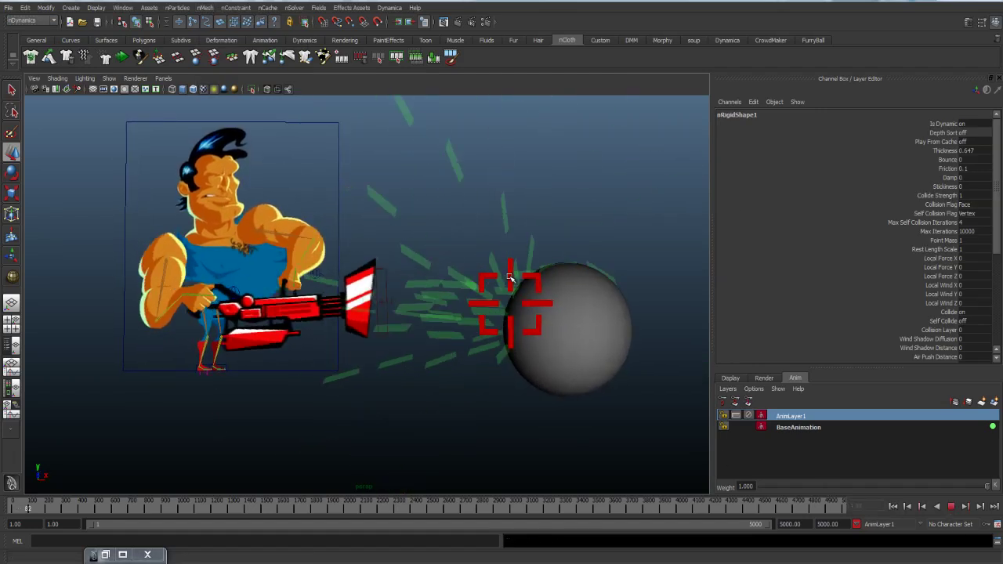
pyautogui.click(482, 332)
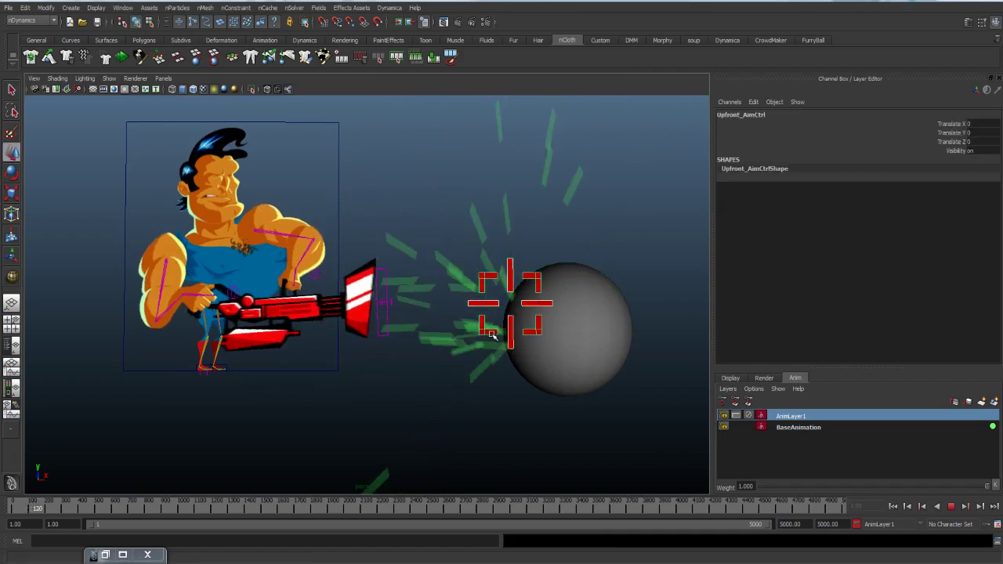
pyautogui.click(12, 152)
pyautogui.moveTo(510, 304); pyautogui.dragTo(490, 232)
# - Stop playback, lower the crosshair control to Translate X -17.721 and Y -1.912, and return to the first frame
pyautogui.click(950, 507)
pyautogui.moveTo(488, 232); pyautogui.dragTo(473, 310)
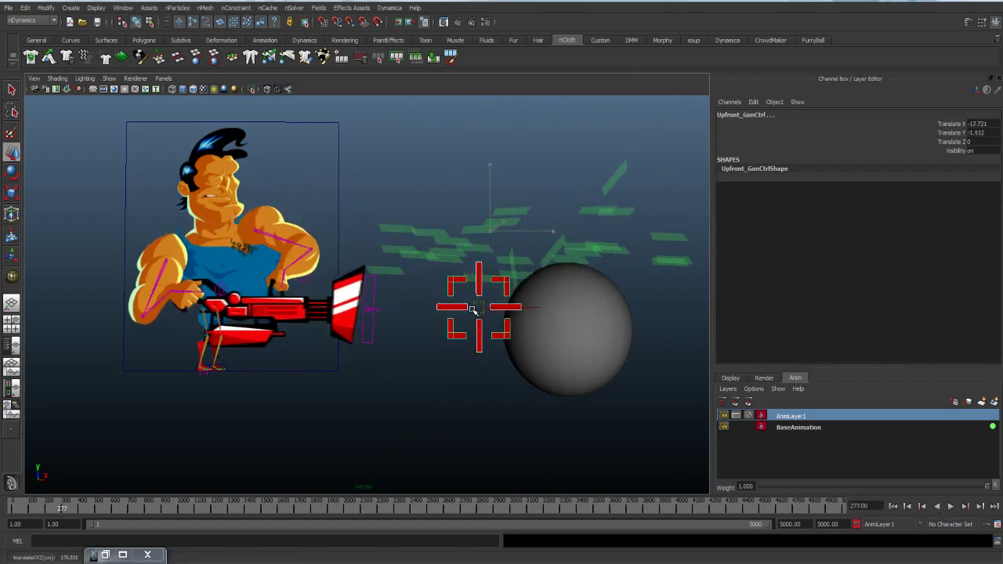
pyautogui.click(893, 507)
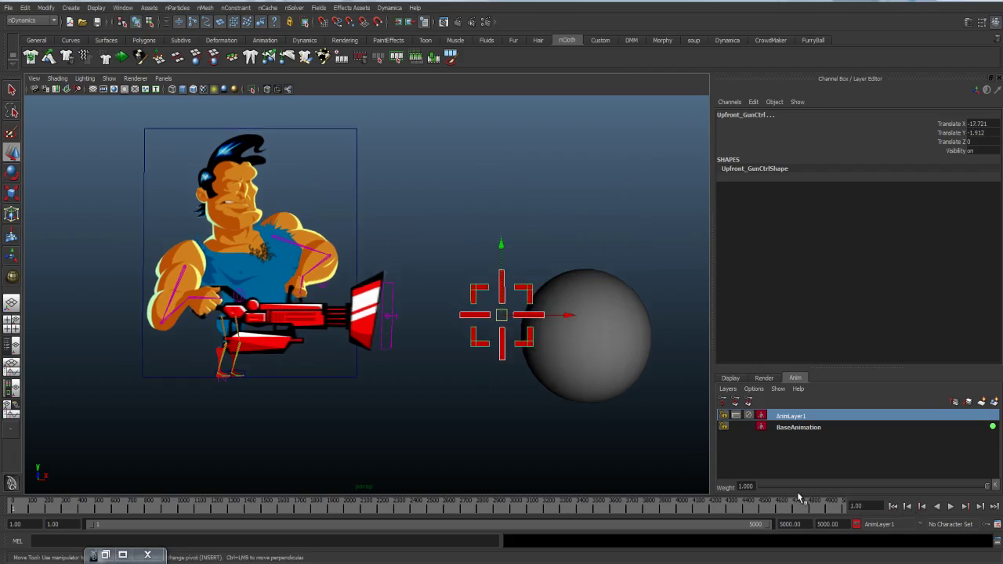